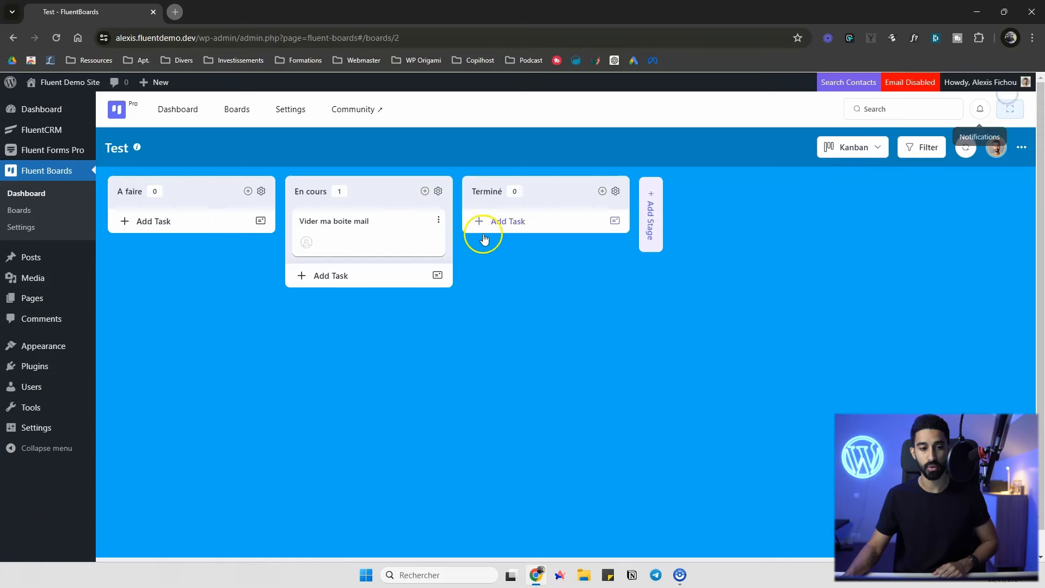
{"action": "left_click", "coordinate": [64, 175]}
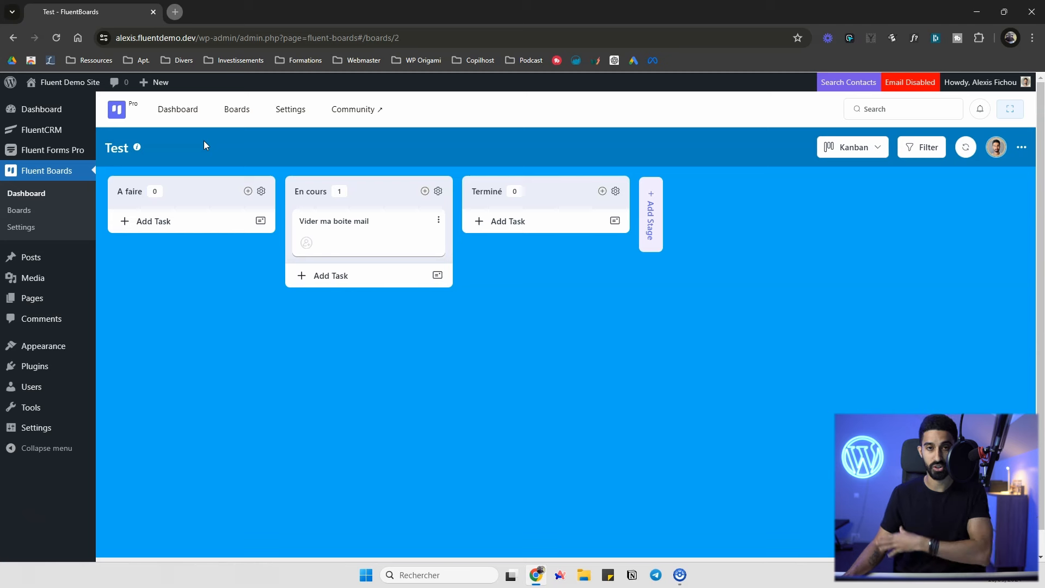
{"action": "mouse_move", "coordinate": [62, 158]}
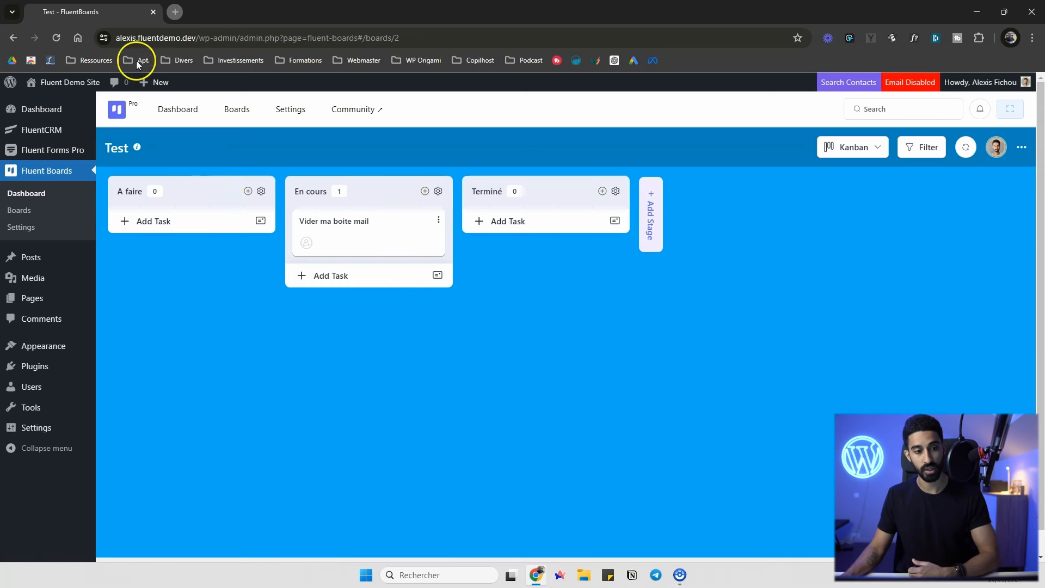
{"action": "left_click_drag", "start_coordinate": [131, 39], "coordinate": [257, 40]}
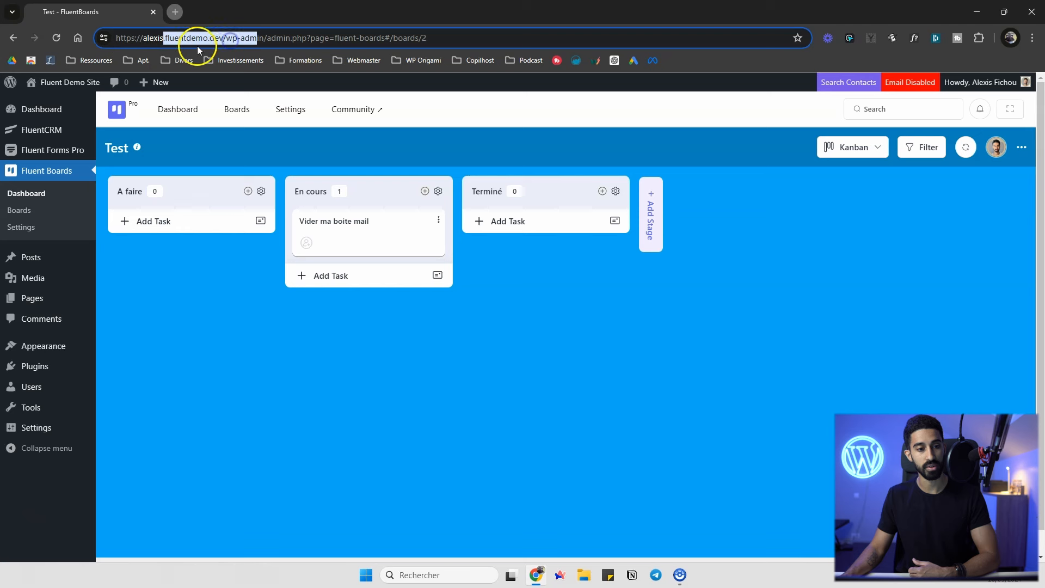
{"action": "left_click", "coordinate": [262, 296]}
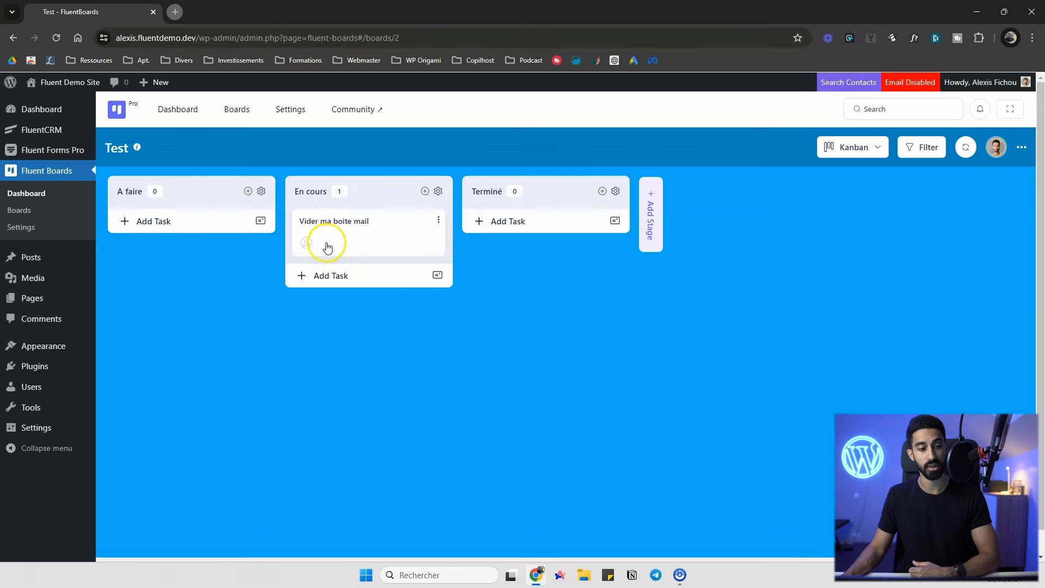
{"action": "mouse_move", "coordinate": [58, 132]}
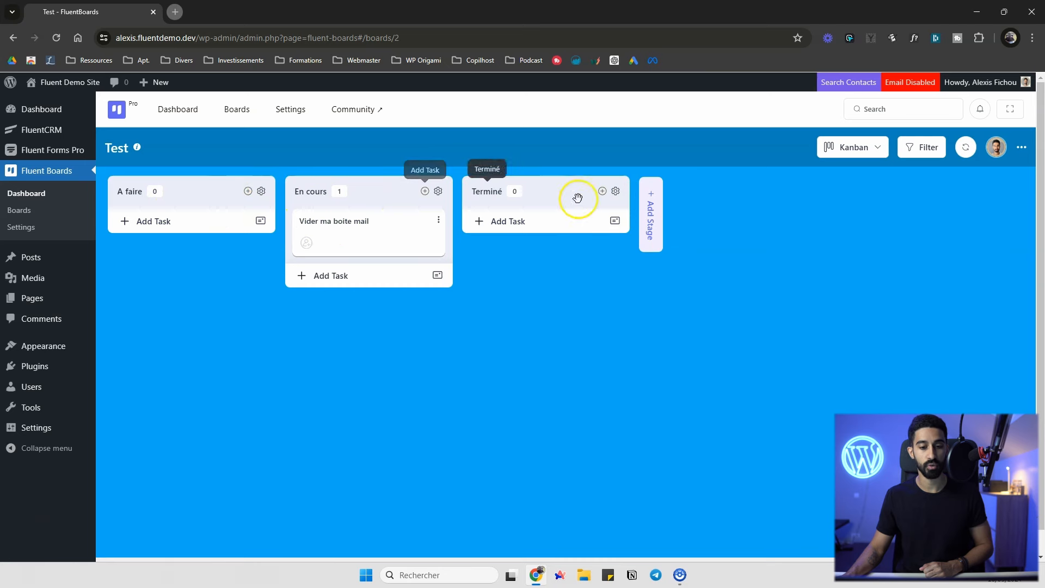
Examine the form for adding a new stage and the actions and name editing of the Terminé stage.
{"action": "left_click", "coordinate": [649, 201]}
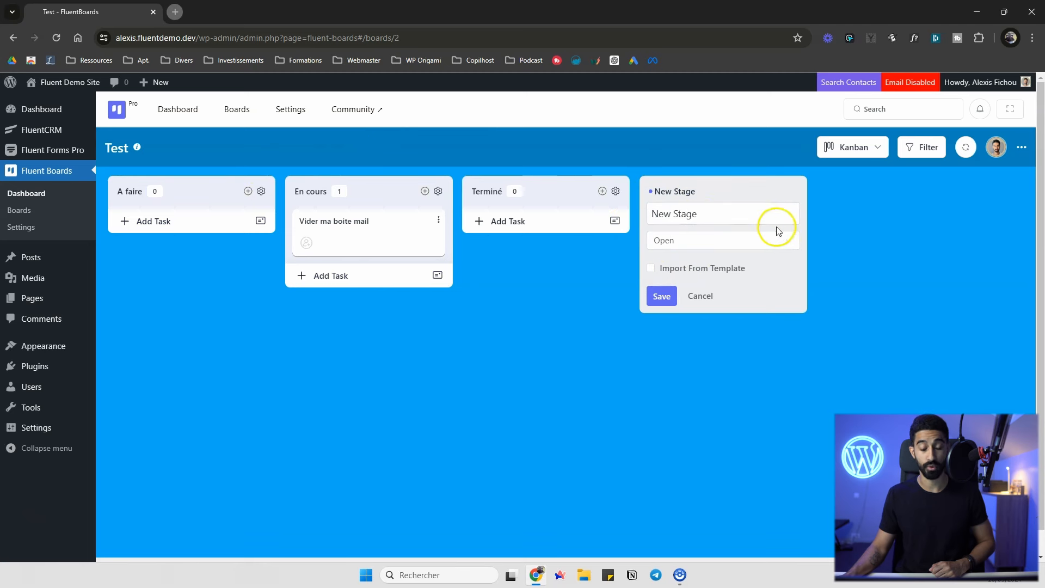
{"action": "left_click", "coordinate": [769, 243]}
{"action": "left_click_drag", "start_coordinate": [702, 214], "coordinate": [645, 214]}
{"action": "left_click", "coordinate": [702, 297]}
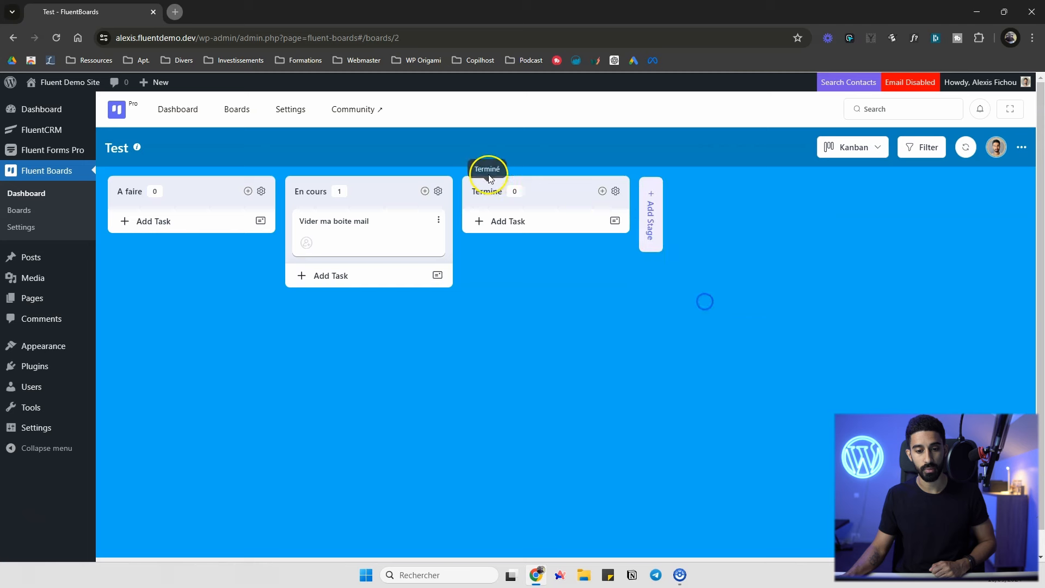
{"action": "left_click", "coordinate": [616, 191]}
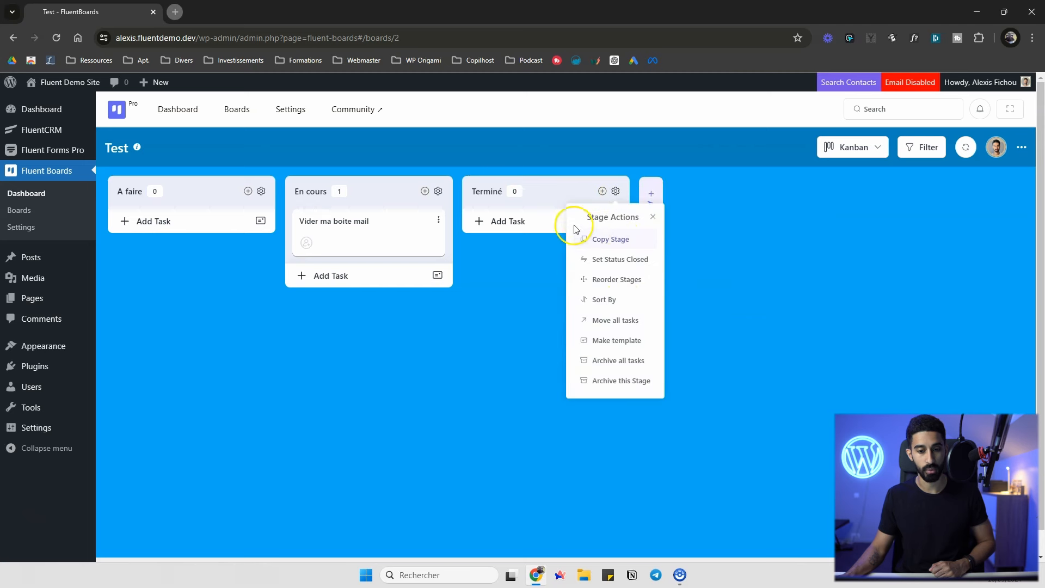
{"action": "left_click", "coordinate": [478, 196]}
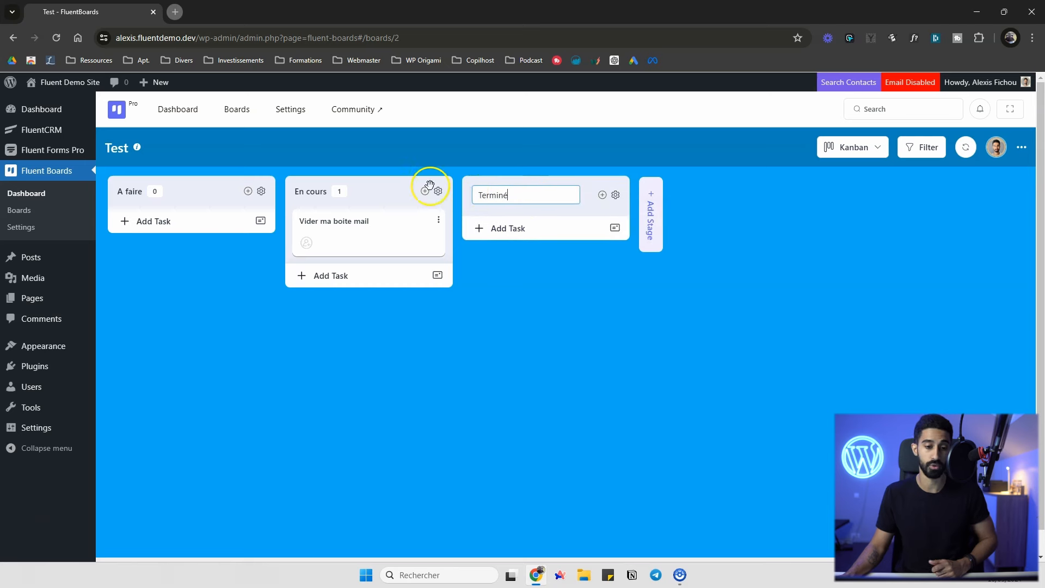
{"action": "left_click", "coordinate": [551, 319]}
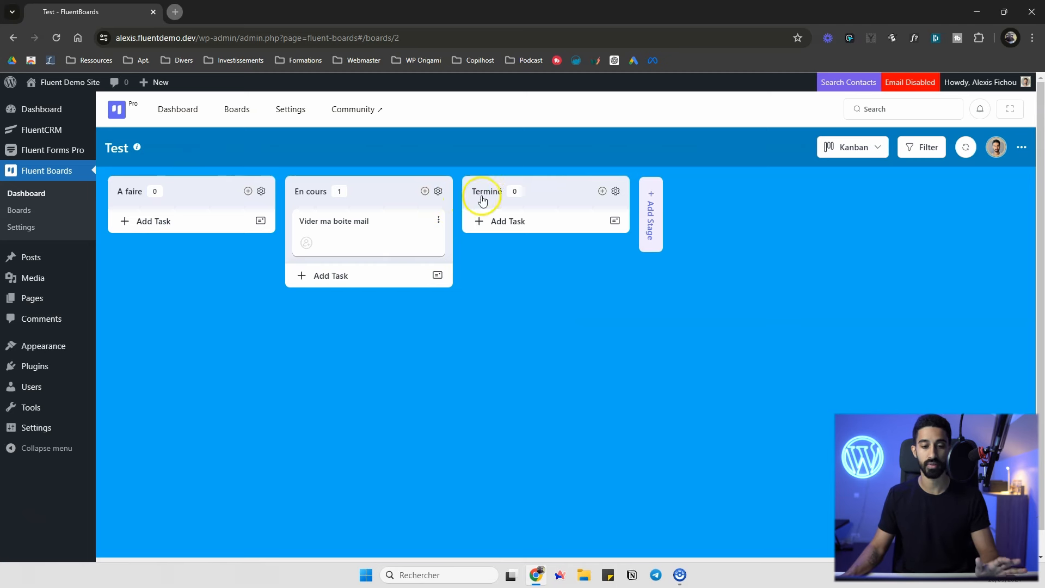
Open the "Vider ma boite mail" task and look at the board members available as assignees.
{"action": "mouse_move", "coordinate": [362, 215]}
{"action": "left_mouse_down"}
{"action": "mouse_move", "coordinate": [208, 210]}
{"action": "mouse_move", "coordinate": [149, 175]}
{"action": "mouse_move", "coordinate": [163, 200]}
{"action": "mouse_move", "coordinate": [261, 226]}
{"action": "mouse_move", "coordinate": [188, 218]}
{"action": "mouse_move", "coordinate": [341, 217]}
{"action": "mouse_move", "coordinate": [345, 230]}
{"action": "mouse_move", "coordinate": [522, 221]}
{"action": "mouse_move", "coordinate": [374, 233]}
{"action": "left_mouse_up"}
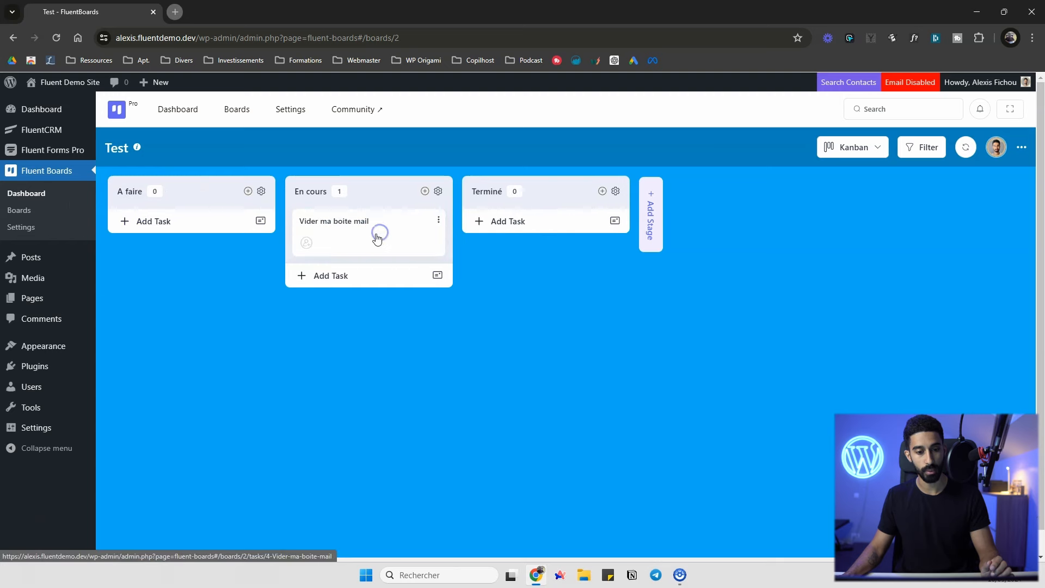
{"action": "left_click", "coordinate": [374, 233]}
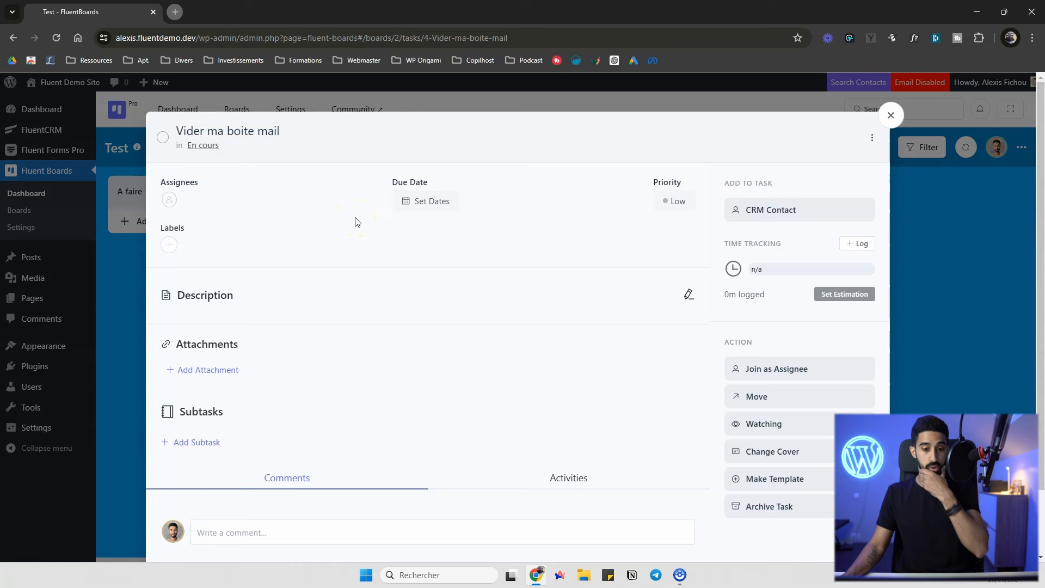
{"action": "left_click", "coordinate": [168, 198]}
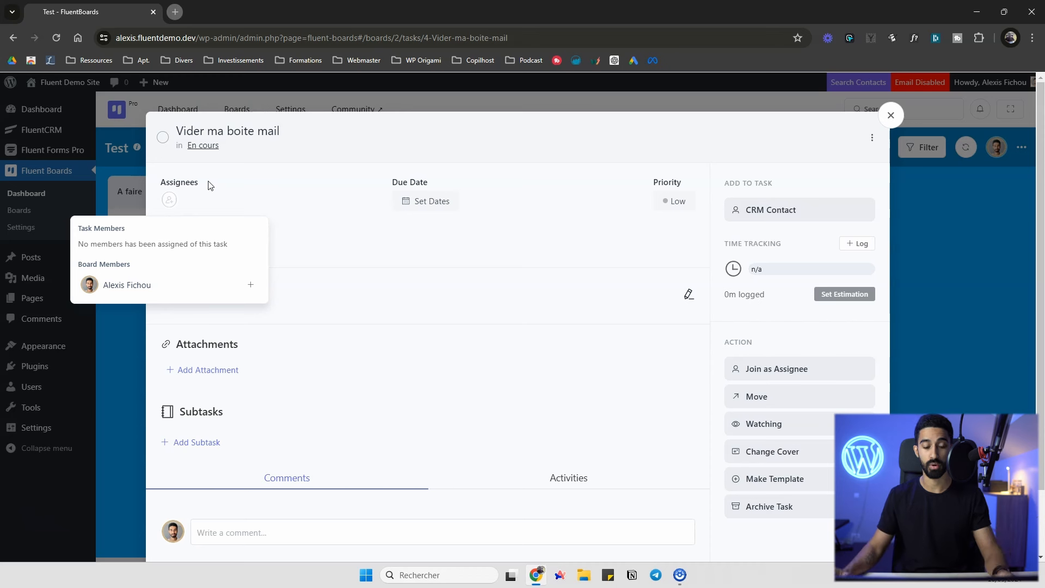
{"action": "left_click", "coordinate": [177, 289]}
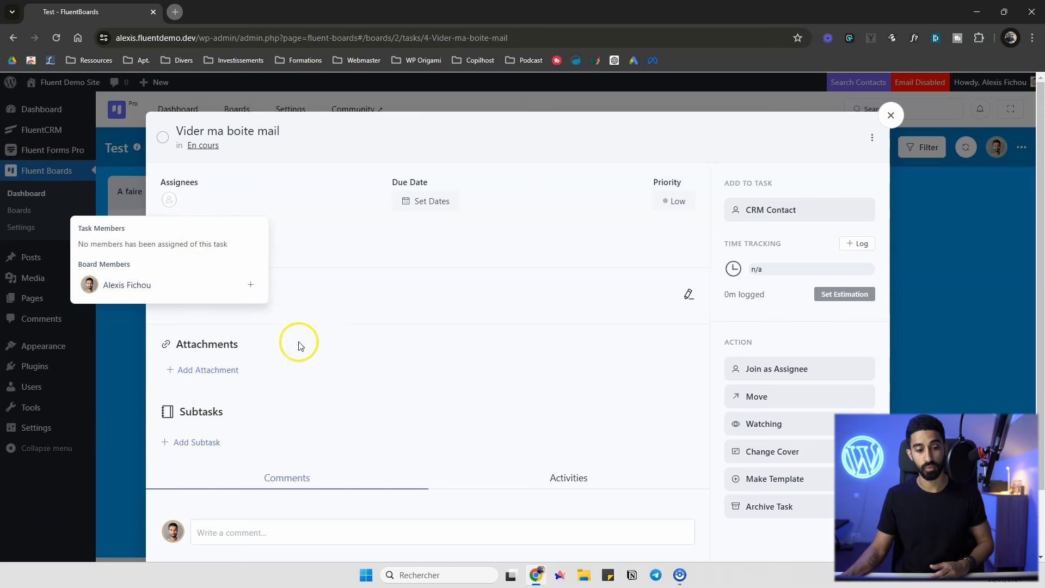
{"action": "left_click", "coordinate": [321, 246]}
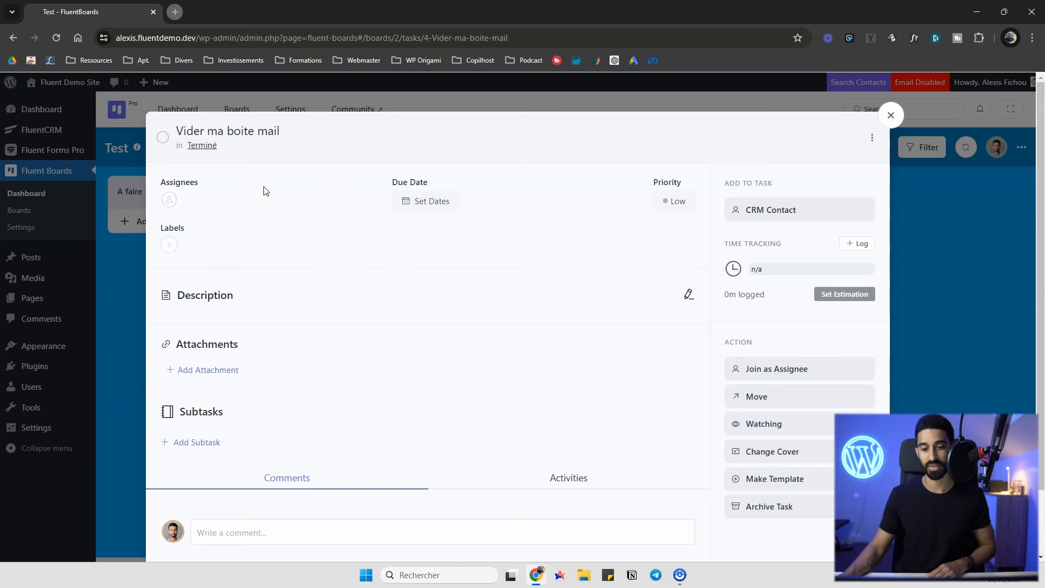
View the date options of the "Vider ma boite mail" task and set its priority to High.
{"action": "left_click", "coordinate": [432, 200]}
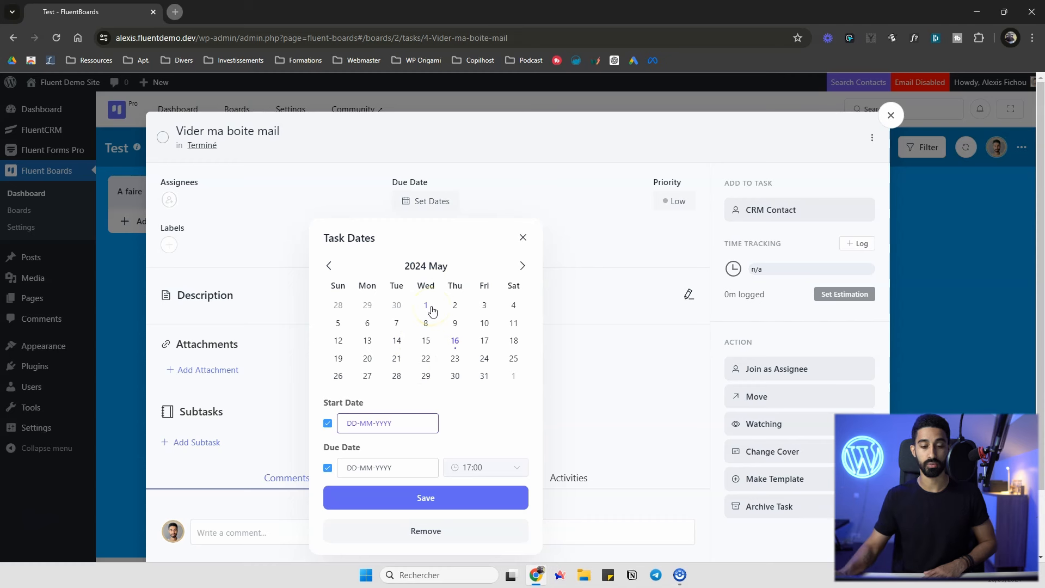
{"action": "left_click", "coordinate": [523, 238]}
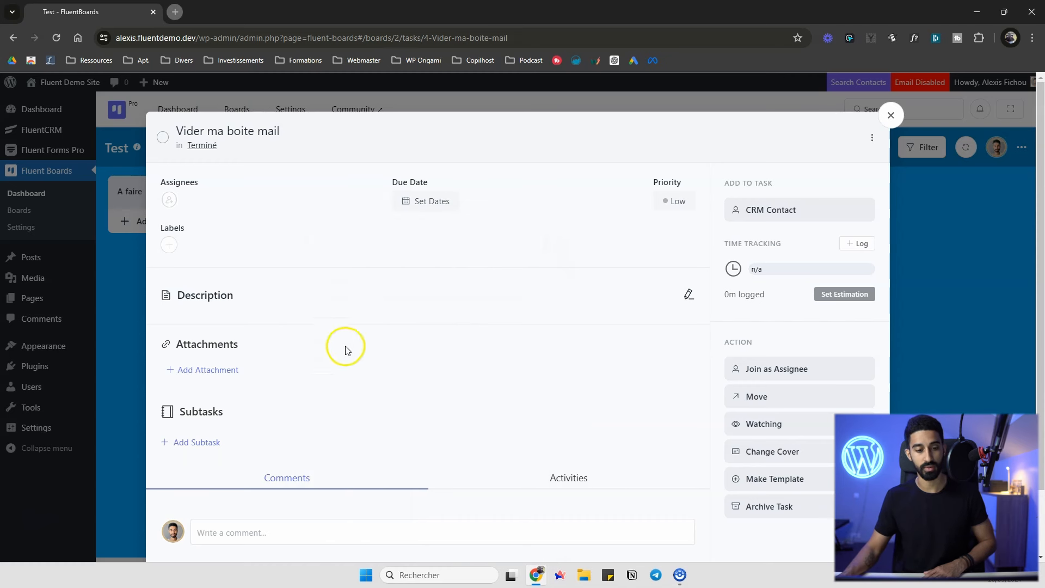
{"action": "left_click", "coordinate": [672, 201]}
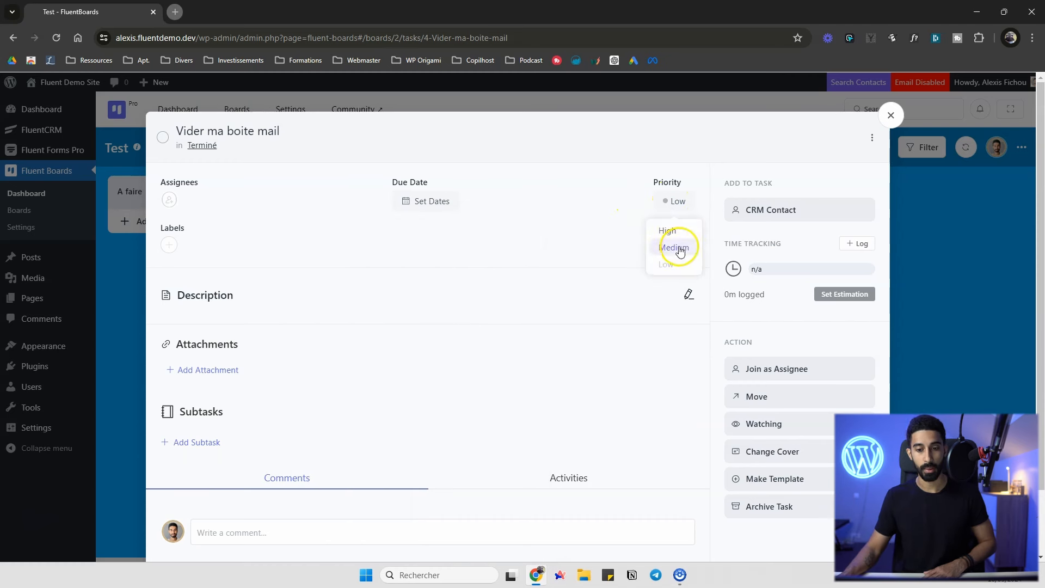
{"action": "left_click", "coordinate": [672, 229]}
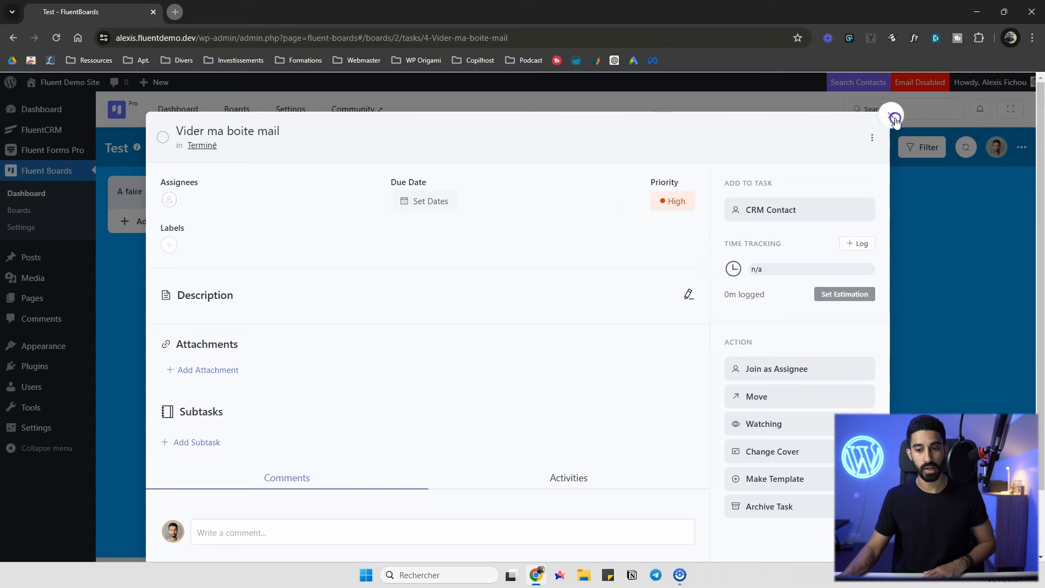
{"action": "left_click", "coordinate": [891, 115]}
Move the "Vider ma boite mail" task from Terminé to En cours and assign the board member to it.
{"action": "left_click_drag", "start_coordinate": [544, 240], "coordinate": [368, 233]}
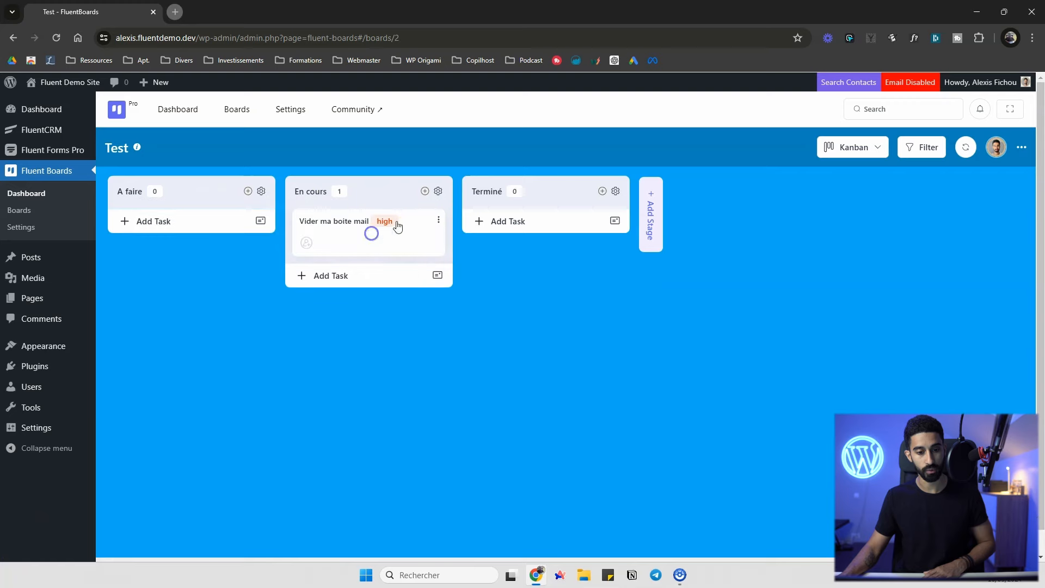
{"action": "left_click", "coordinate": [408, 234]}
{"action": "left_click", "coordinate": [126, 283]}
Open the "Vider ma boite mail" task and examine its description editor and attachment options.
{"action": "left_click", "coordinate": [330, 220]}
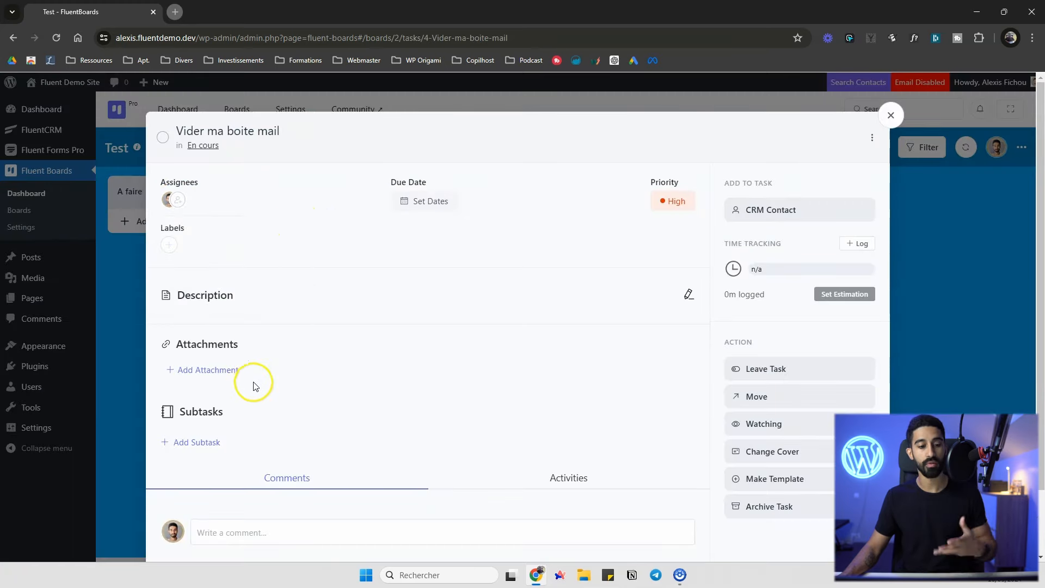
{"action": "left_click", "coordinate": [688, 294]}
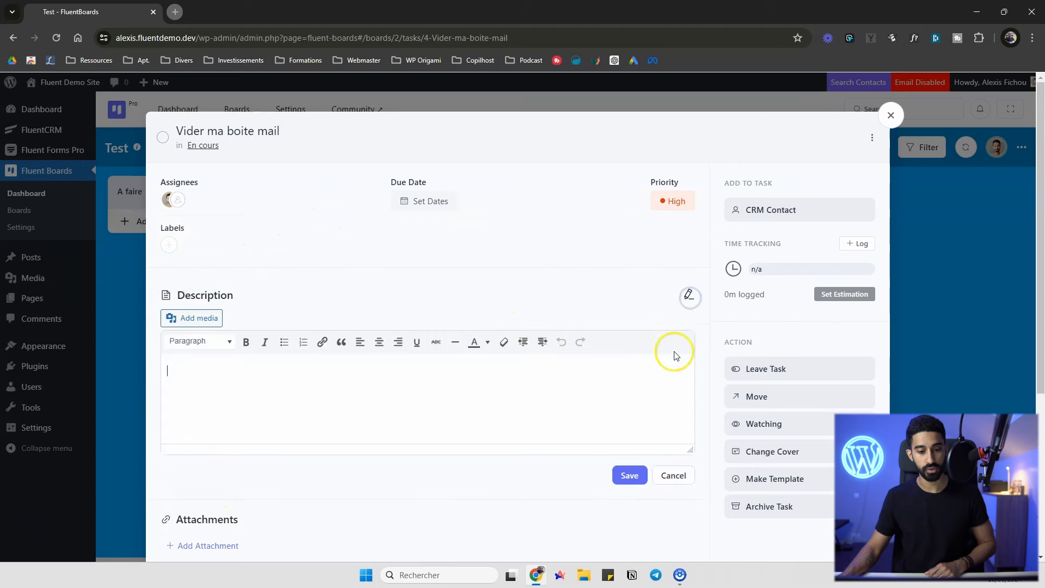
{"action": "left_click", "coordinate": [673, 475]}
{"action": "scroll", "coordinate": [419, 417], "scroll_direction": "down", "scroll_amount": 1}
{"action": "left_click", "coordinate": [203, 295]}
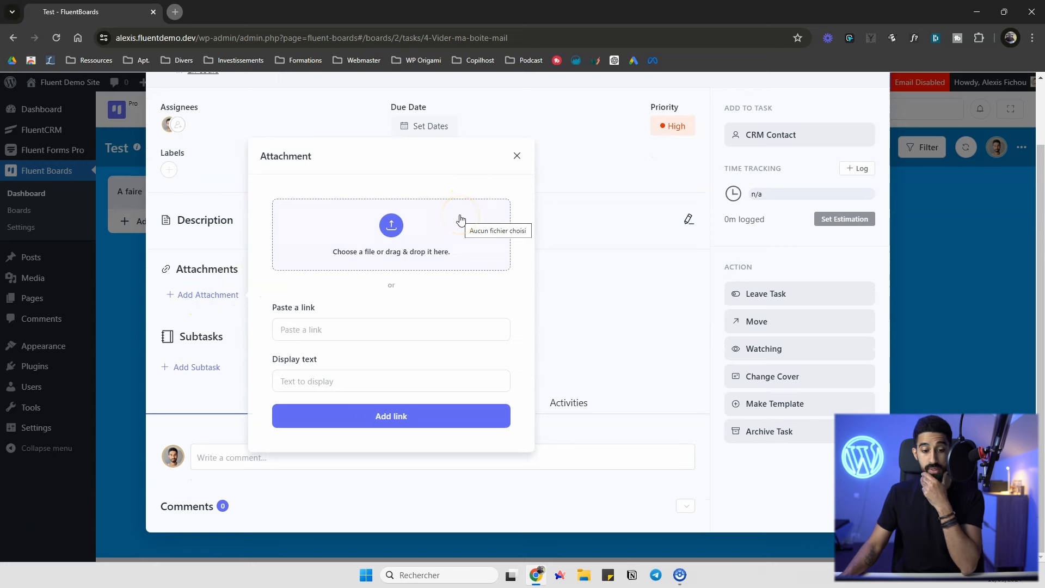
{"action": "left_click", "coordinate": [517, 158]}
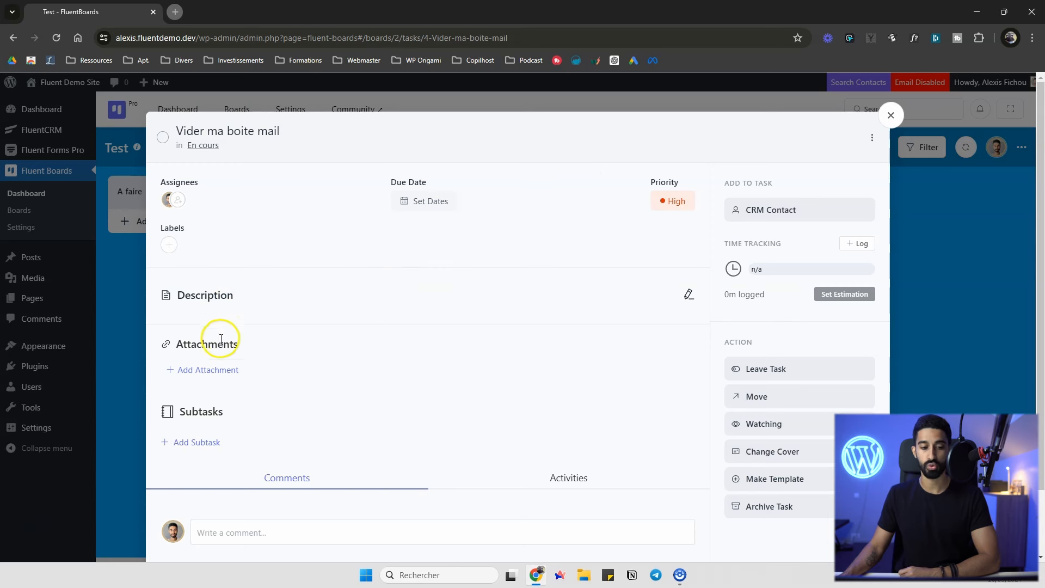
Examine the task's subtask entry field and its activity history, ending back at the comments.
{"action": "scroll", "coordinate": [210, 366], "scroll_direction": "down", "scroll_amount": 2}
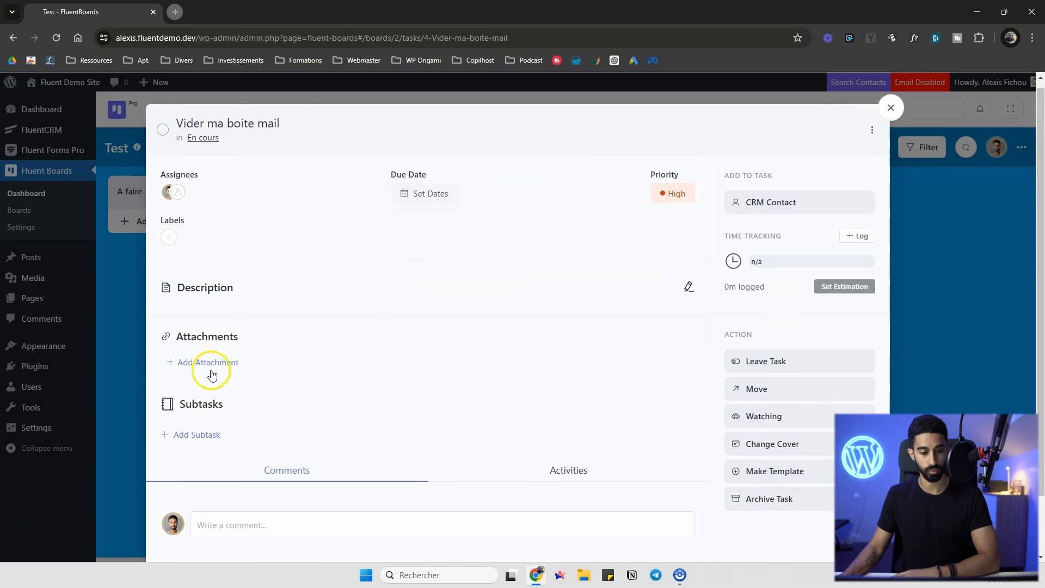
{"action": "left_click", "coordinate": [194, 371]}
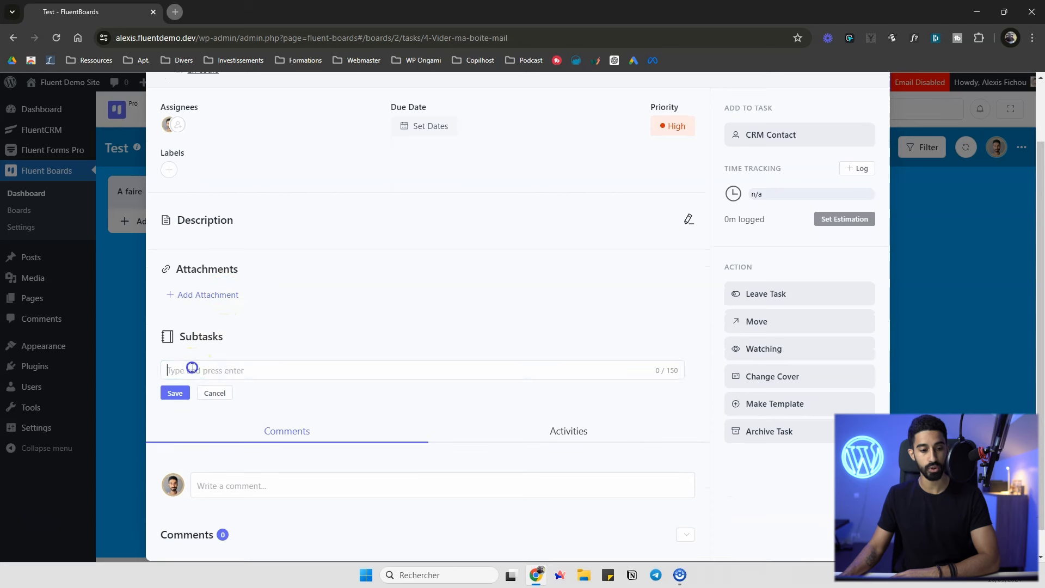
{"action": "left_click", "coordinate": [214, 390]}
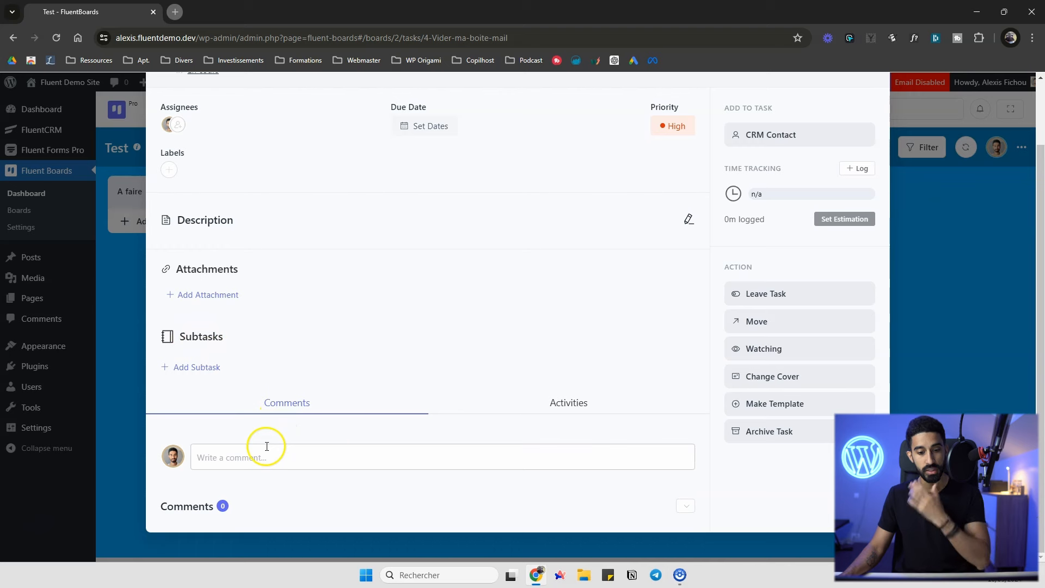
{"action": "left_click", "coordinate": [552, 411]}
{"action": "scroll", "coordinate": [523, 411], "scroll_direction": "down", "scroll_amount": 5}
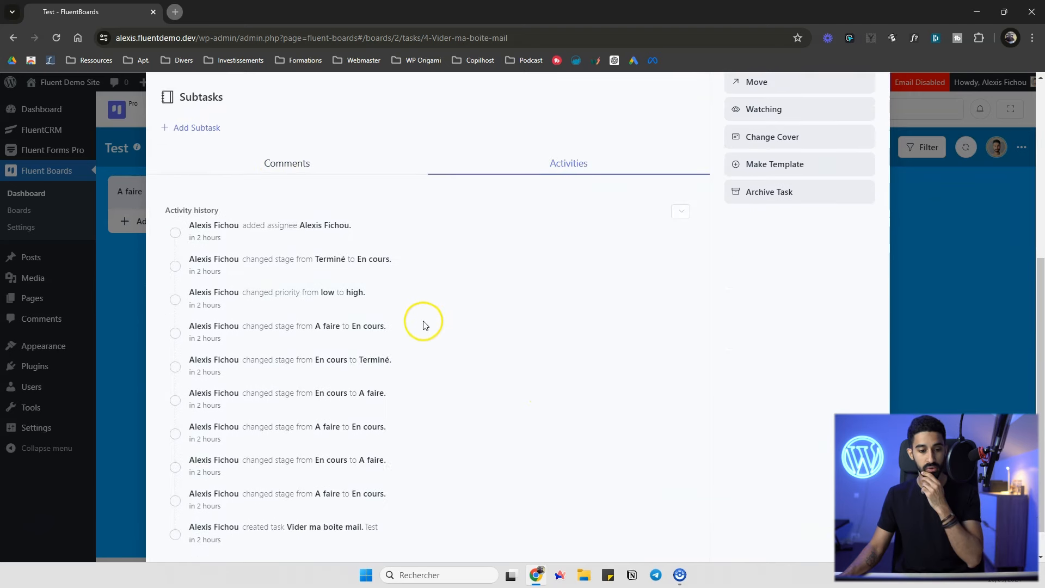
{"action": "scroll", "coordinate": [457, 273], "scroll_direction": "up", "scroll_amount": 2}
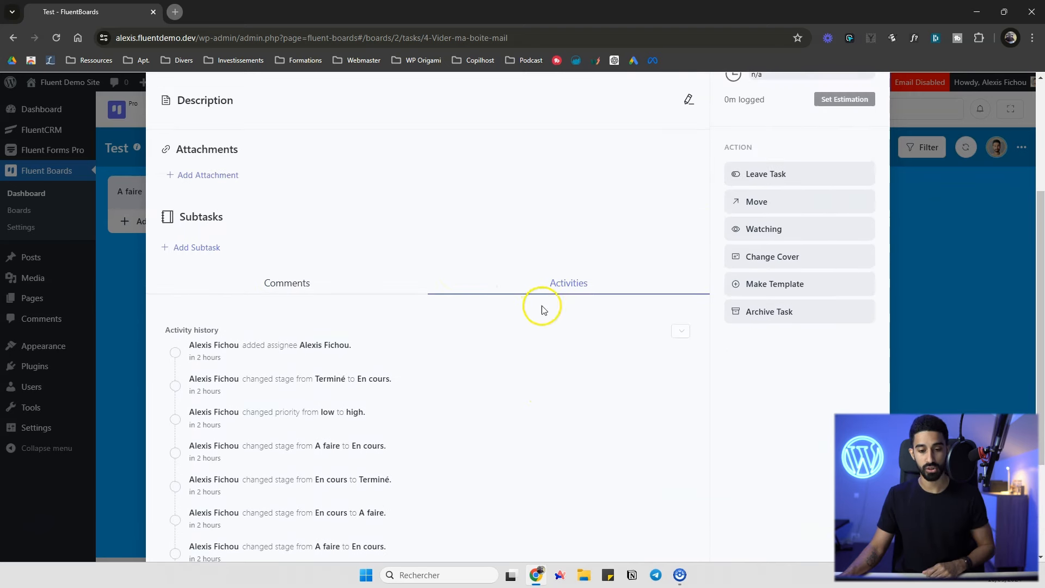
{"action": "scroll", "coordinate": [541, 305], "scroll_direction": "up", "scroll_amount": 1}
{"action": "left_click", "coordinate": [289, 349]}
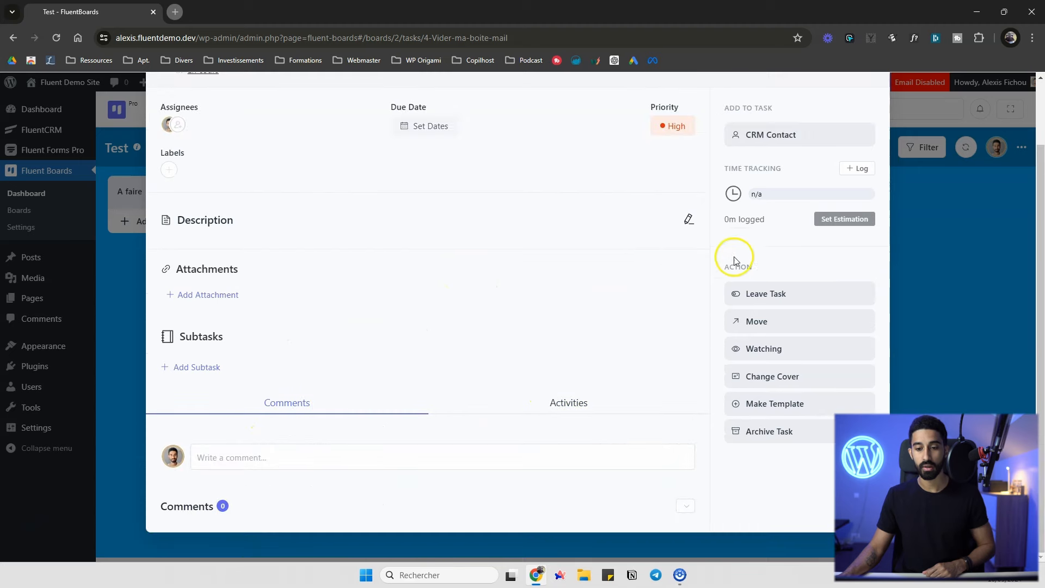
Set the cover of the "Vider ma boite mail" task to golden yellow.
{"action": "scroll", "coordinate": [770, 220], "scroll_direction": "up", "scroll_amount": 1}
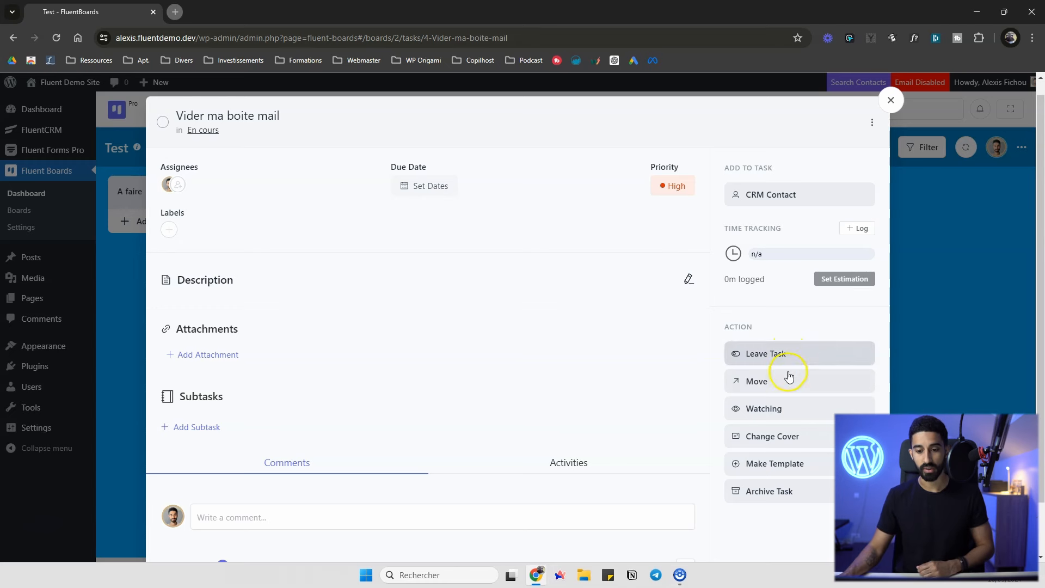
{"action": "left_click", "coordinate": [787, 441]}
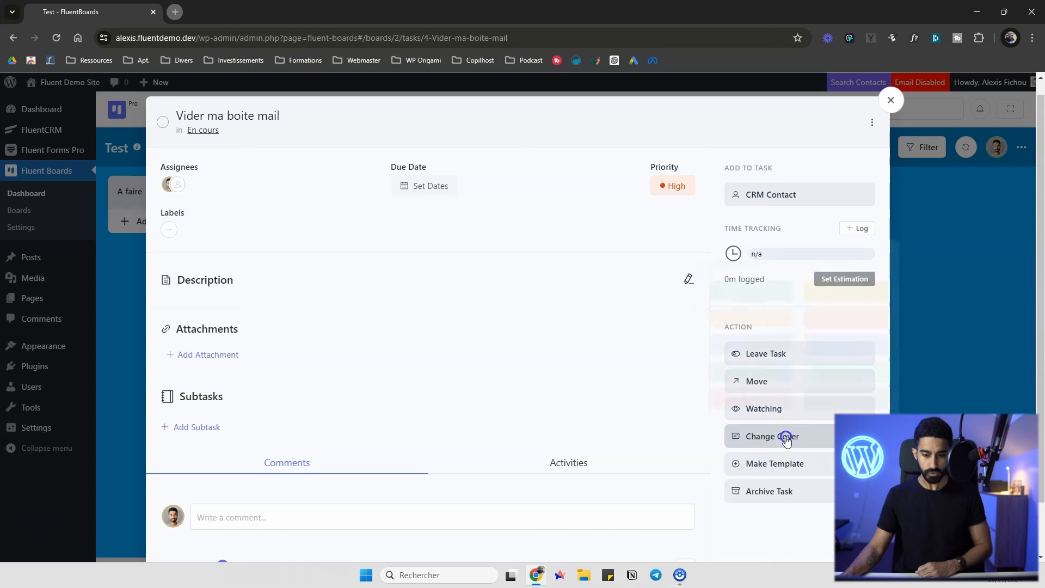
{"action": "left_click", "coordinate": [825, 296]}
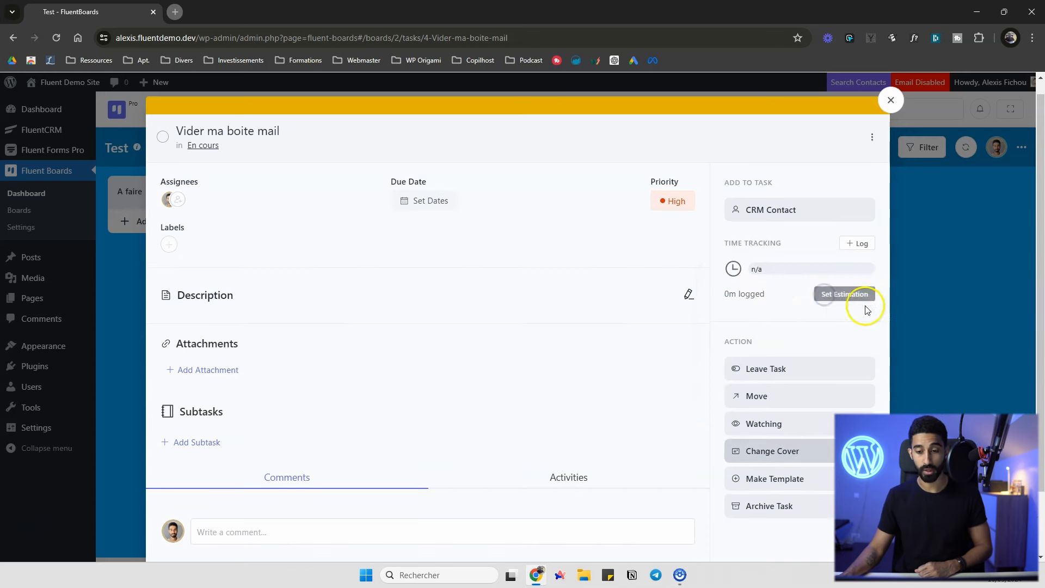
{"action": "left_click", "coordinate": [798, 445]}
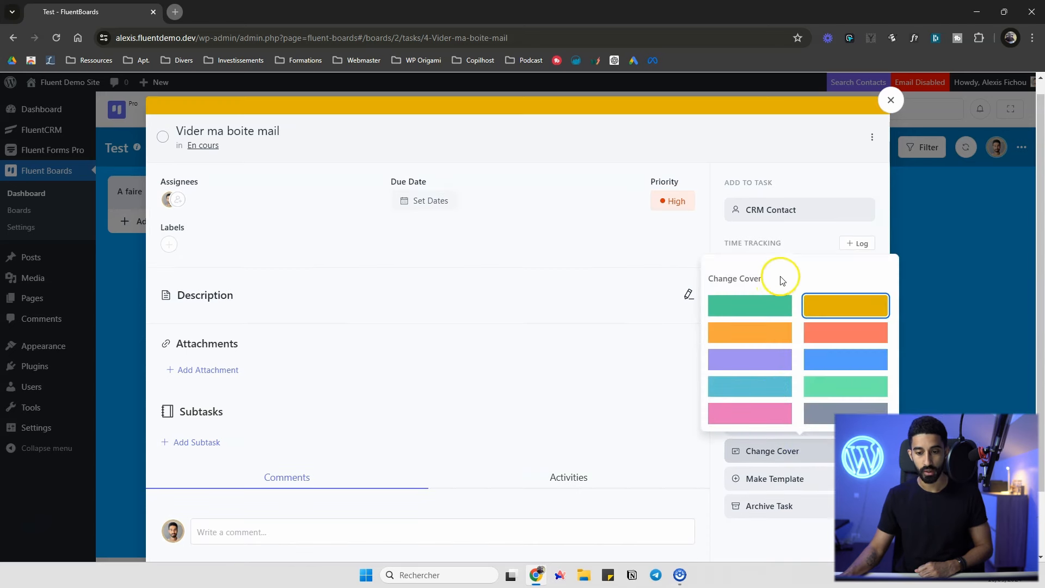
{"action": "left_click", "coordinate": [768, 544]}
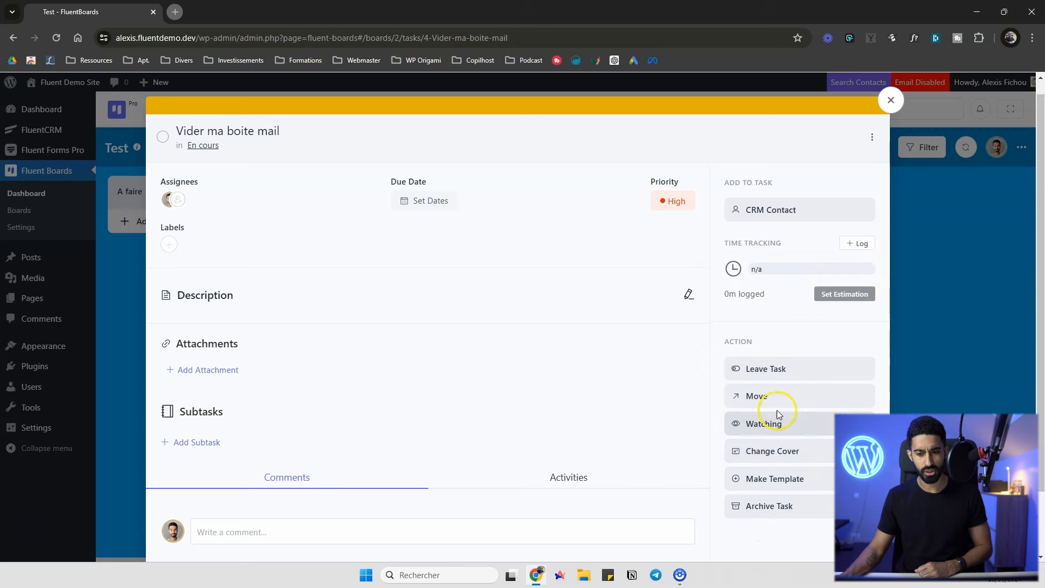
Leave the "Vider ma boite mail" task and rejoin it as assignee, and examine its options for moving to another board, stage or position.
{"action": "left_click", "coordinate": [784, 367]}
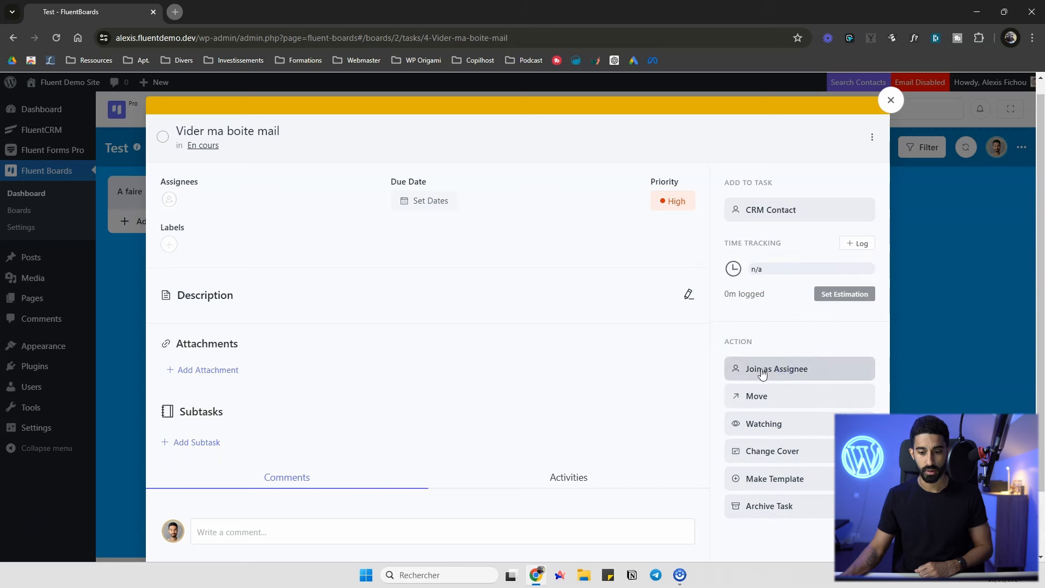
{"action": "left_click", "coordinate": [789, 370]}
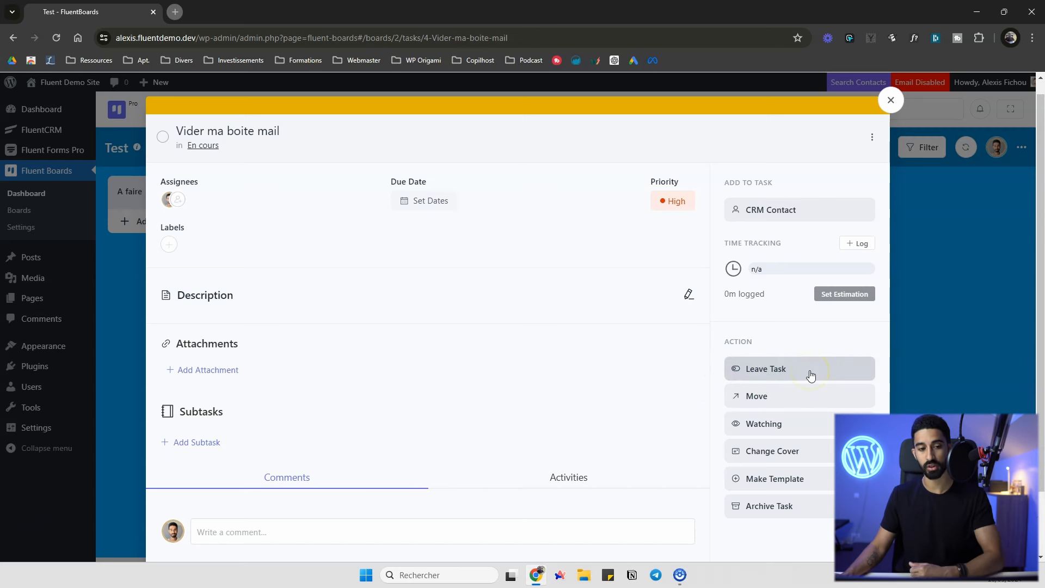
{"action": "left_click", "coordinate": [770, 400]}
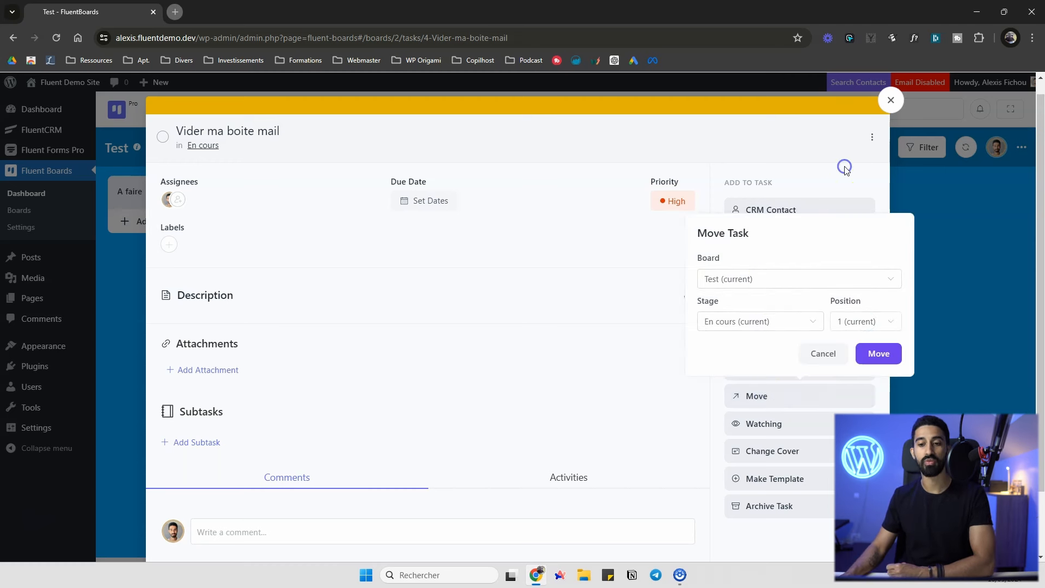
{"action": "left_click", "coordinate": [825, 348]}
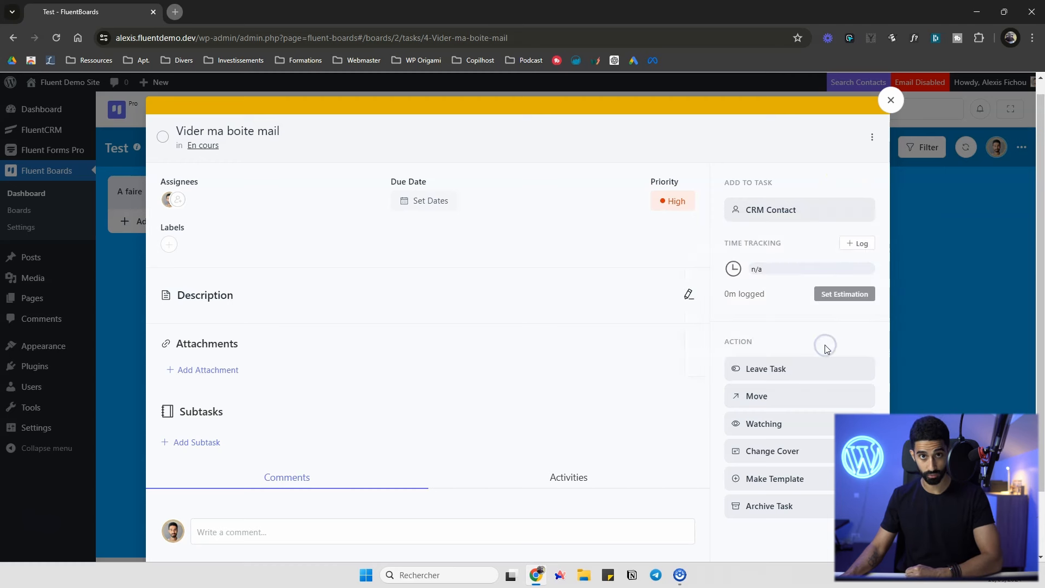
{"action": "left_click", "coordinate": [768, 400]}
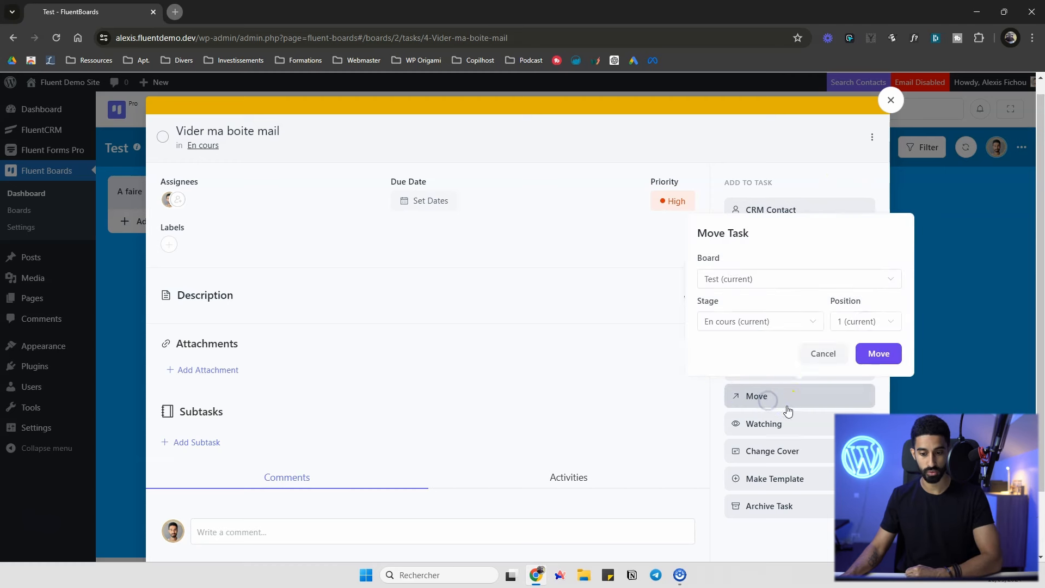
{"action": "left_click", "coordinate": [816, 353]}
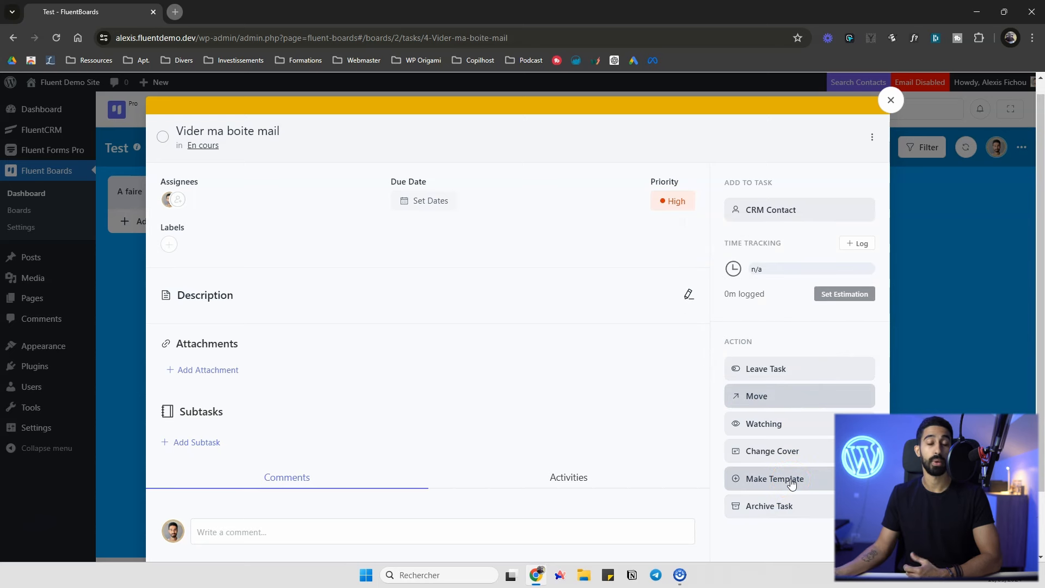
Make the task a template, examine the options for creating a task from it, and remove its template status.
{"action": "left_click", "coordinate": [790, 481]}
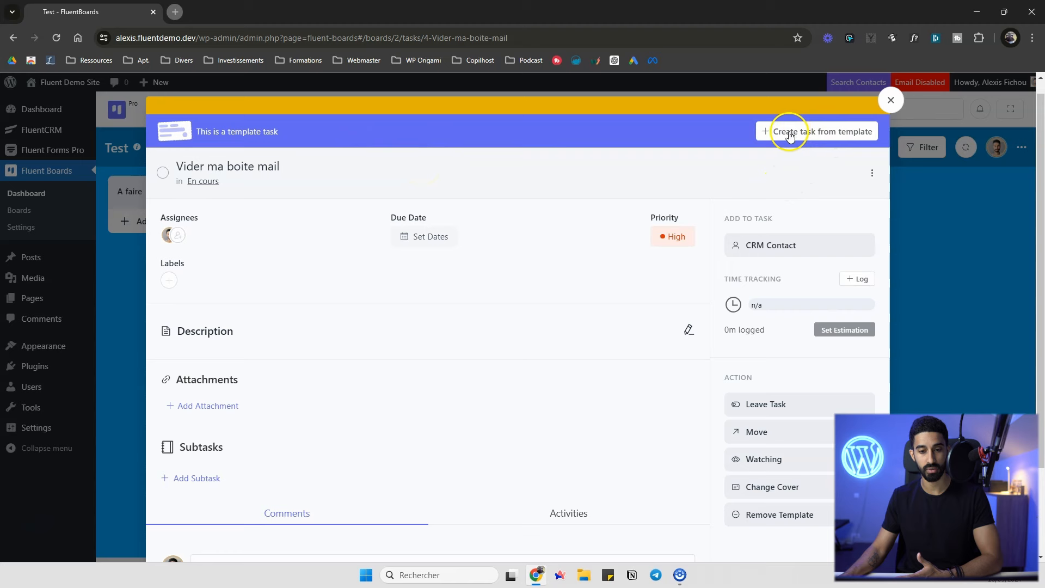
{"action": "scroll", "coordinate": [792, 397], "scroll_direction": "down", "scroll_amount": 2}
{"action": "scroll", "coordinate": [789, 405], "scroll_direction": "up", "scroll_amount": 3}
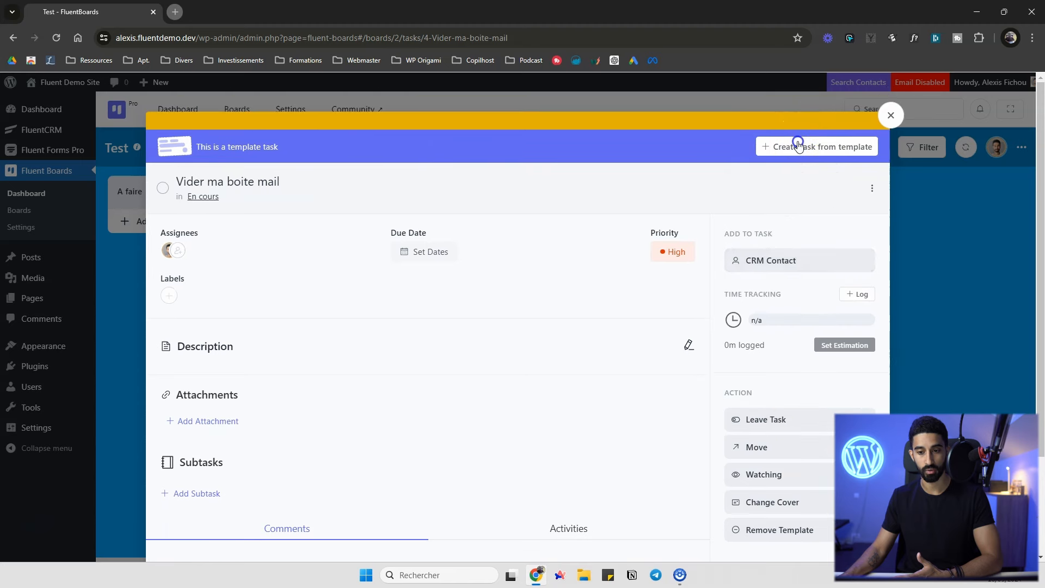
{"action": "left_click", "coordinate": [798, 142]}
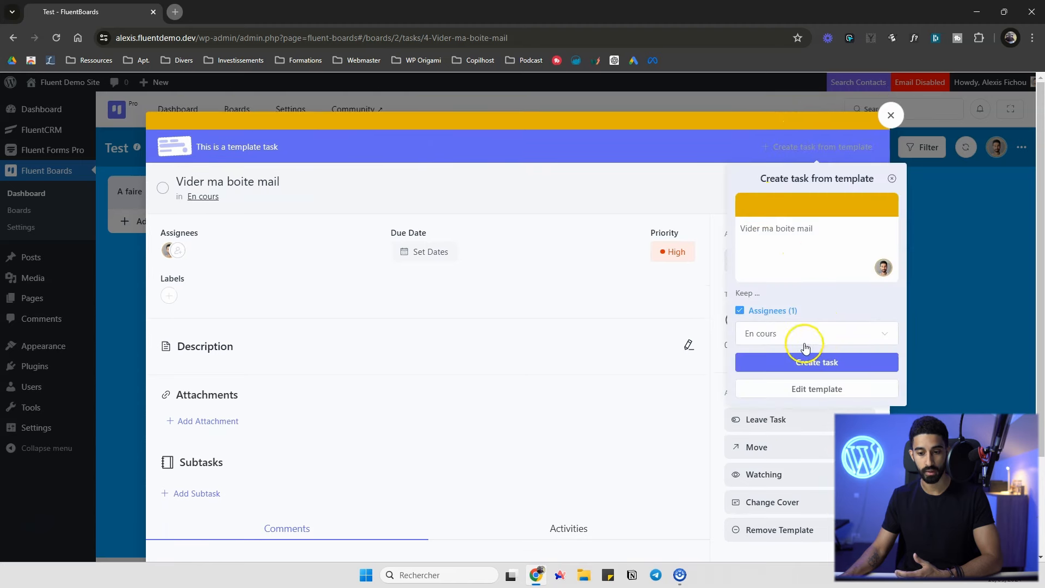
{"action": "left_click", "coordinate": [893, 179]}
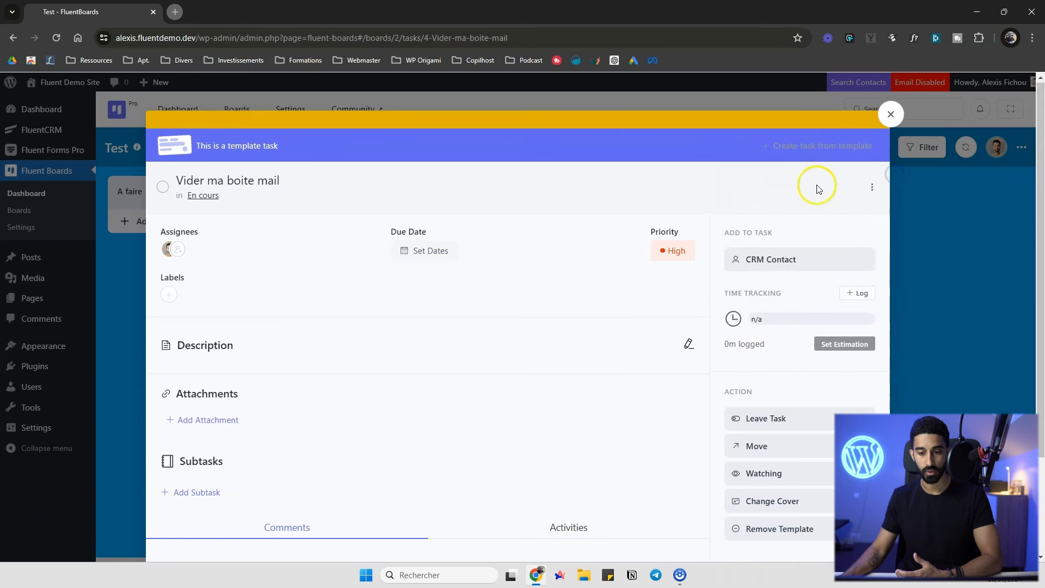
{"action": "scroll", "coordinate": [778, 380], "scroll_direction": "down", "scroll_amount": 2}
{"action": "left_click", "coordinate": [776, 405]}
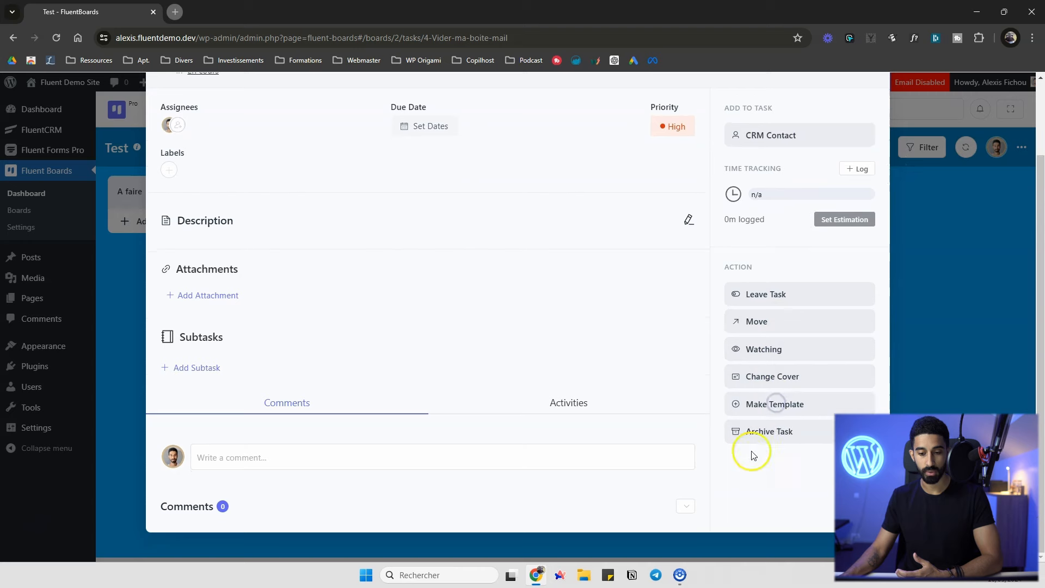
{"action": "scroll", "coordinate": [751, 429], "scroll_direction": "up", "scroll_amount": 2}
{"action": "scroll", "coordinate": [718, 392], "scroll_direction": "down", "scroll_amount": 2}
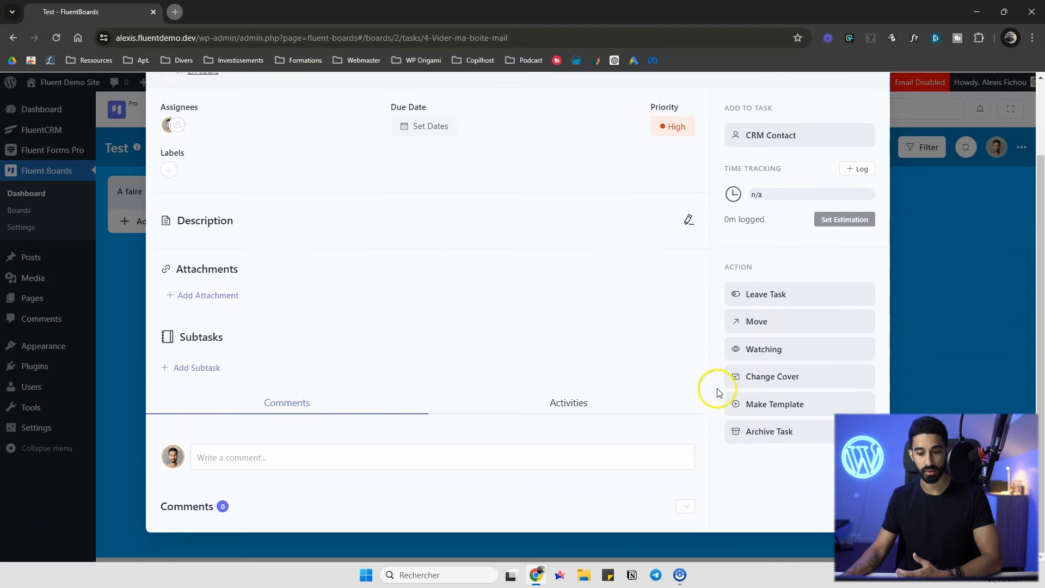
Search for a CRM contact by first name and link the matching contact to the "Vider ma boite mail" task.
{"action": "scroll", "coordinate": [775, 222], "scroll_direction": "up", "scroll_amount": 2}
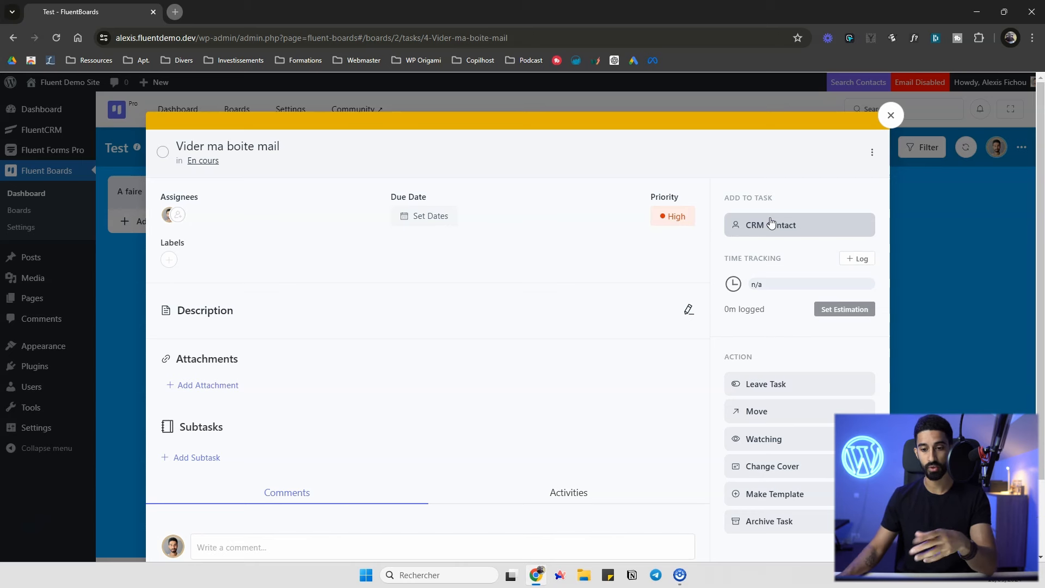
{"action": "left_click", "coordinate": [770, 223]}
{"action": "left_click", "coordinate": [773, 281]}
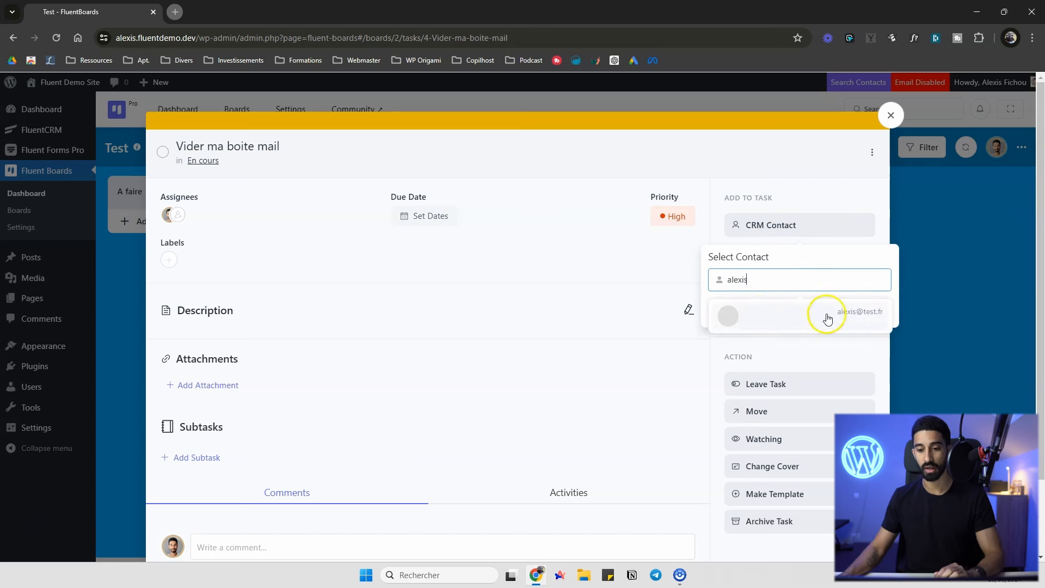
{"action": "left_click", "coordinate": [865, 320]}
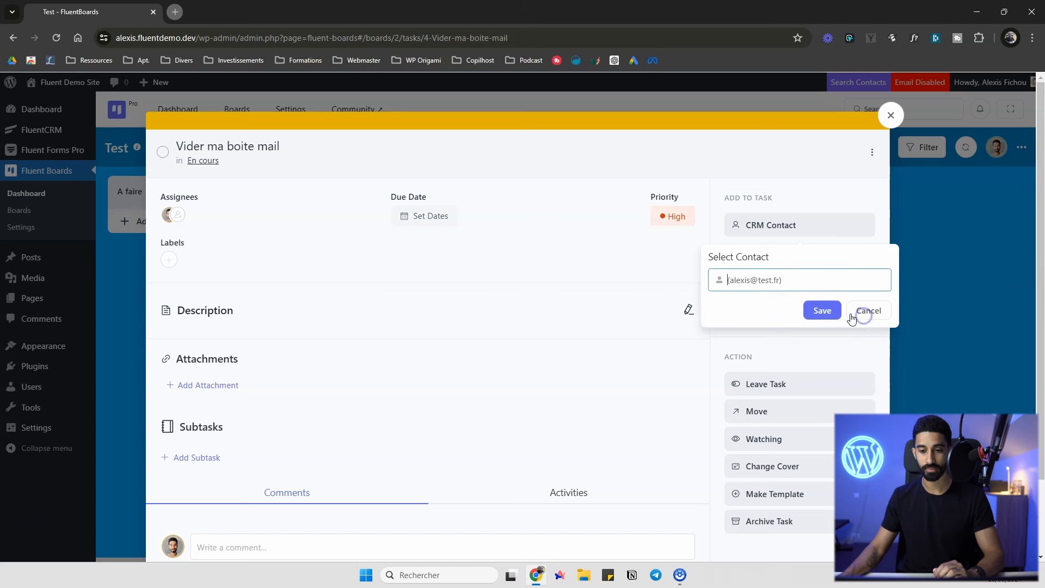
{"action": "left_click", "coordinate": [813, 314]}
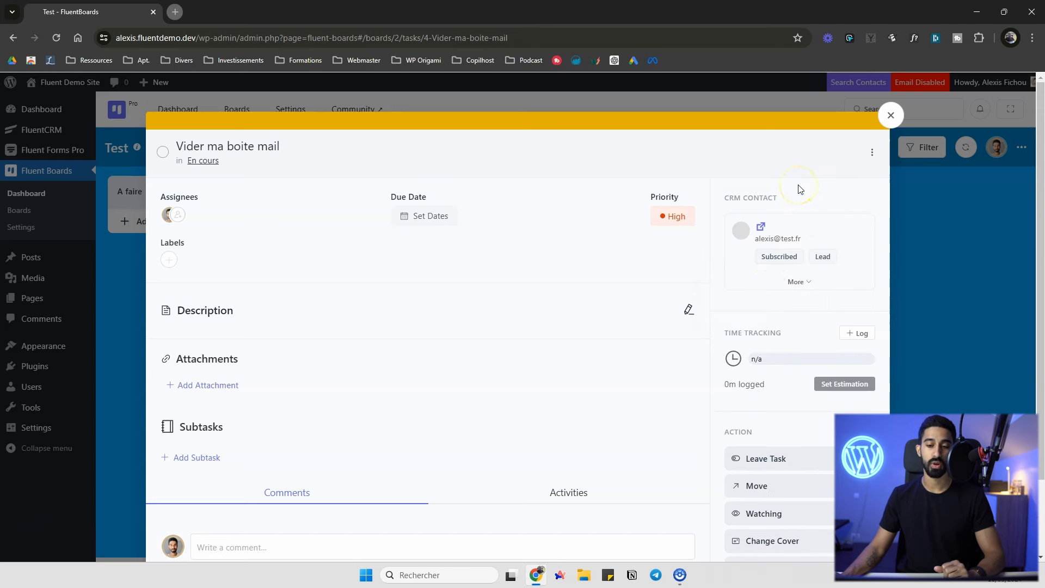
Examine the linked CRM contact's lifetime value, tags and lists, and close the task.
{"action": "left_click", "coordinate": [799, 282]}
{"action": "left_click", "coordinate": [804, 345]}
{"action": "left_click", "coordinate": [799, 282]}
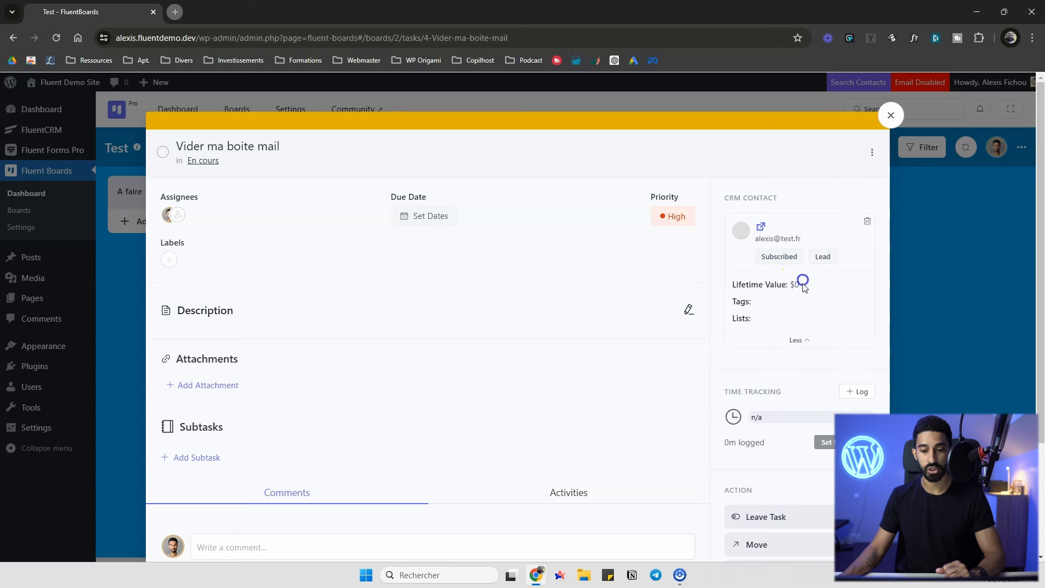
{"action": "left_click_drag", "start_coordinate": [799, 284], "coordinate": [755, 287]}
{"action": "left_click", "coordinate": [768, 286]}
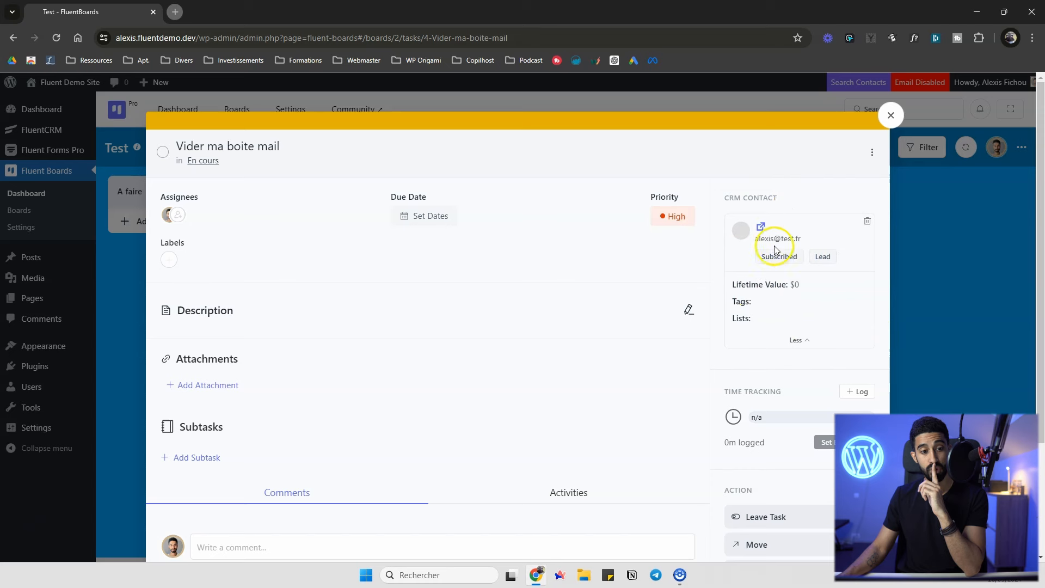
{"action": "left_click", "coordinate": [795, 340]}
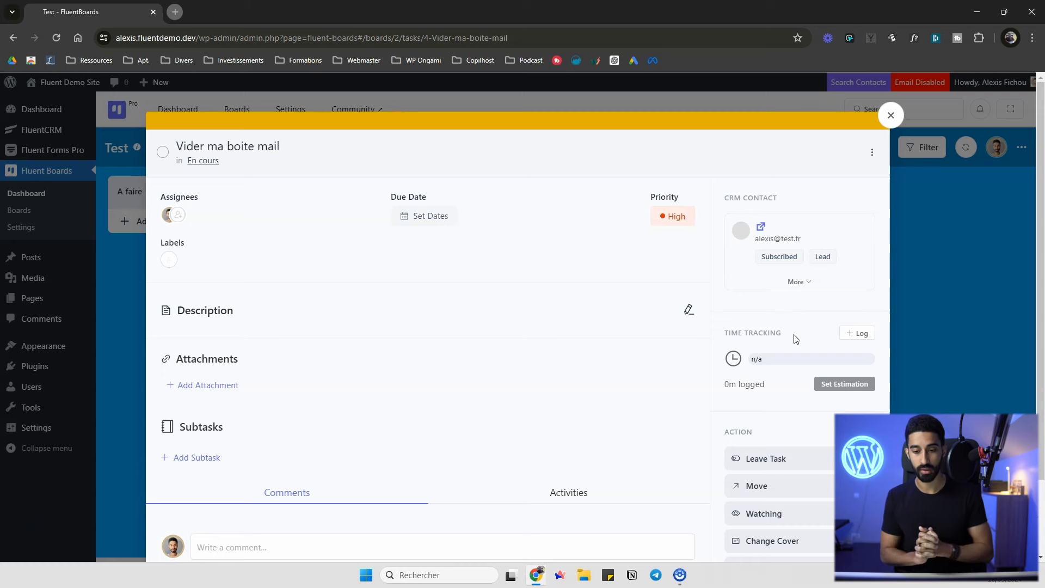
{"action": "scroll", "coordinate": [735, 263], "scroll_direction": "down", "scroll_amount": 2}
{"action": "scroll", "coordinate": [746, 182], "scroll_direction": "up", "scroll_amount": 2}
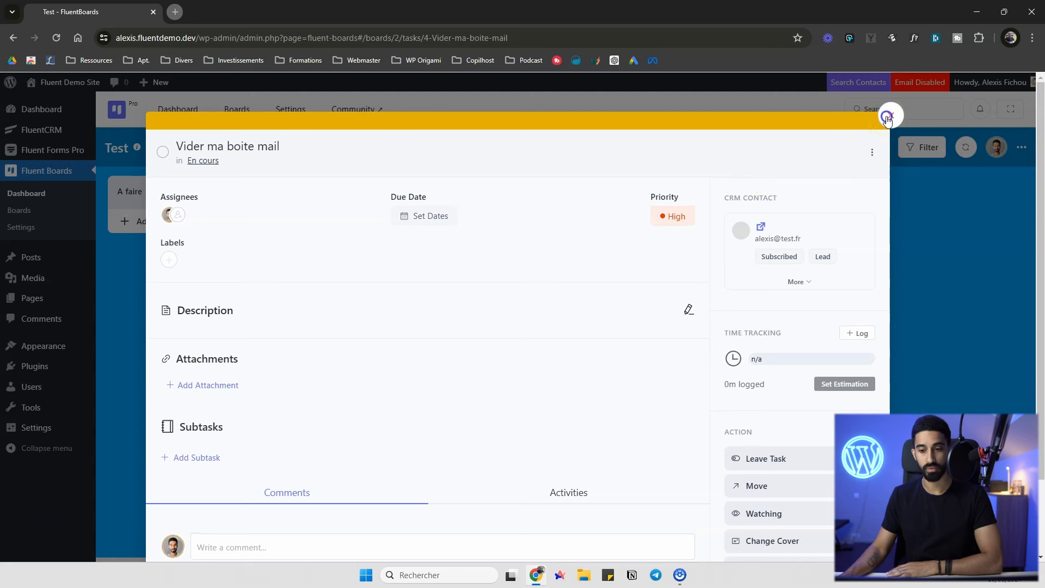
{"action": "left_click", "coordinate": [887, 117]}
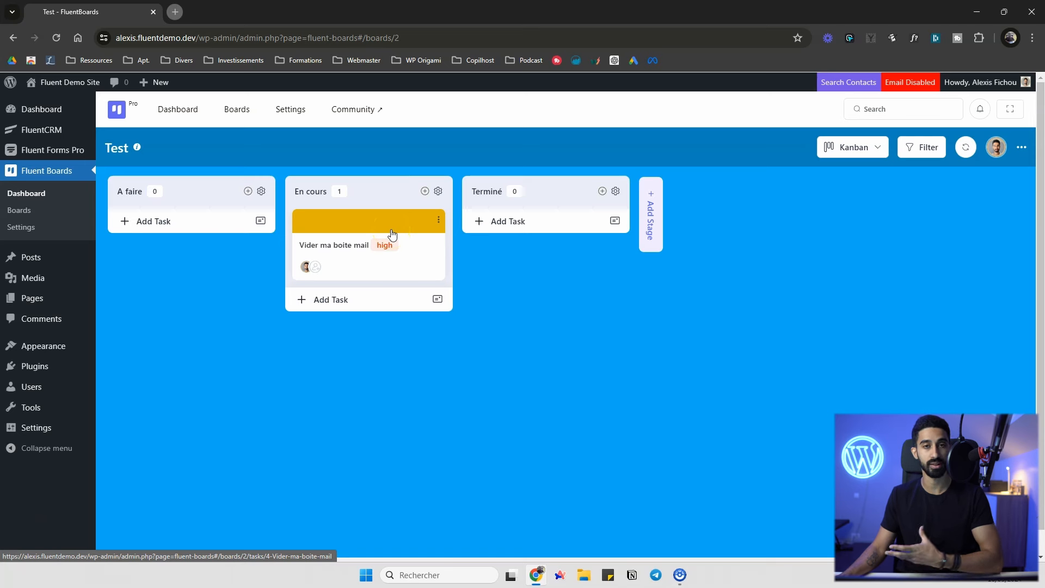
Move the "Vider ma boite mail" task from En cours to Terminé and examine the stage actions available for En cours.
{"action": "left_click_drag", "start_coordinate": [394, 229], "coordinate": [438, 276]}
{"action": "left_click", "coordinate": [345, 224]}
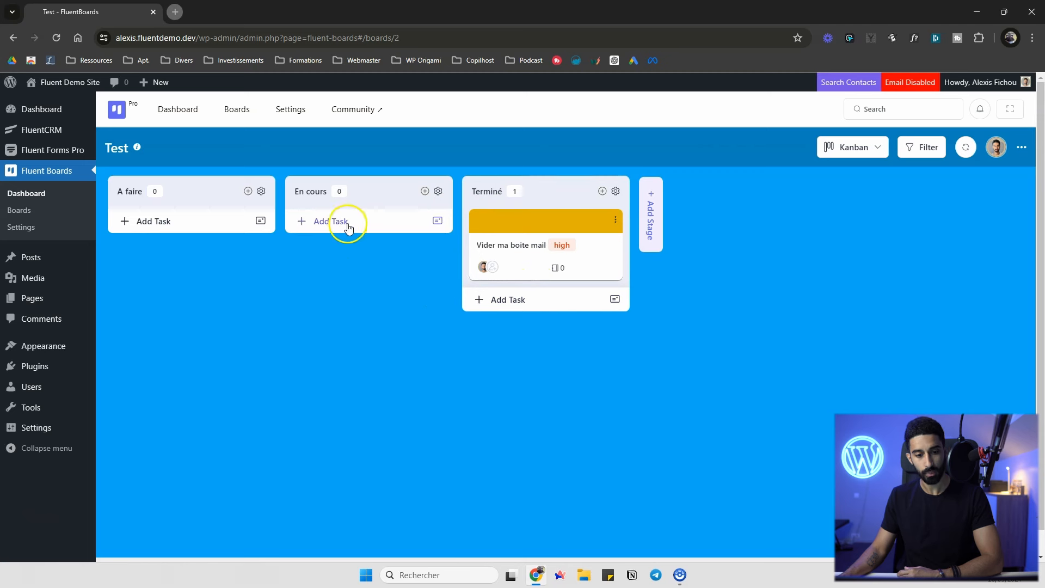
{"action": "left_click", "coordinate": [339, 250]}
{"action": "left_click", "coordinate": [438, 191]}
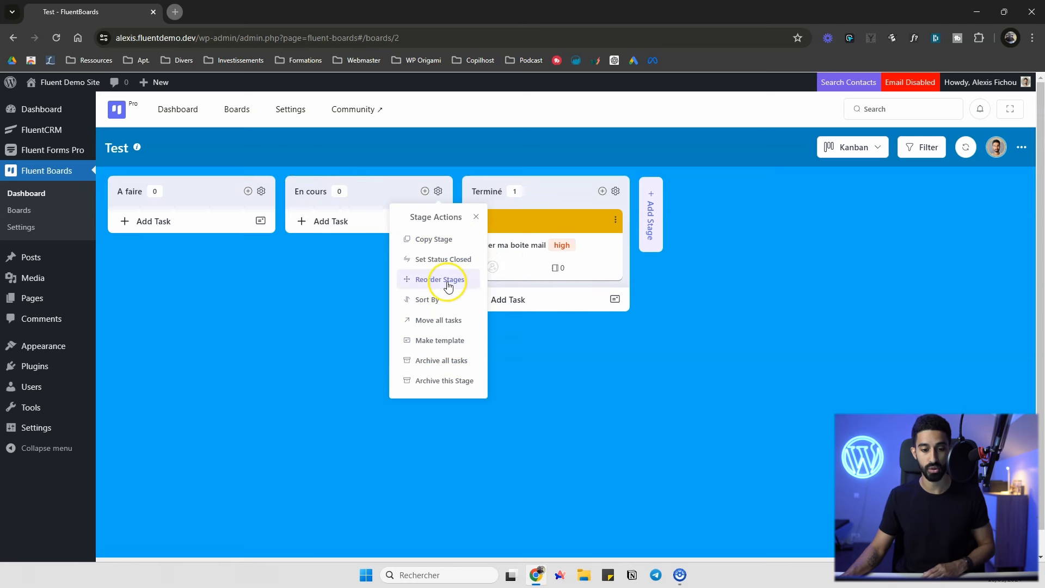
{"action": "left_click", "coordinate": [334, 305]}
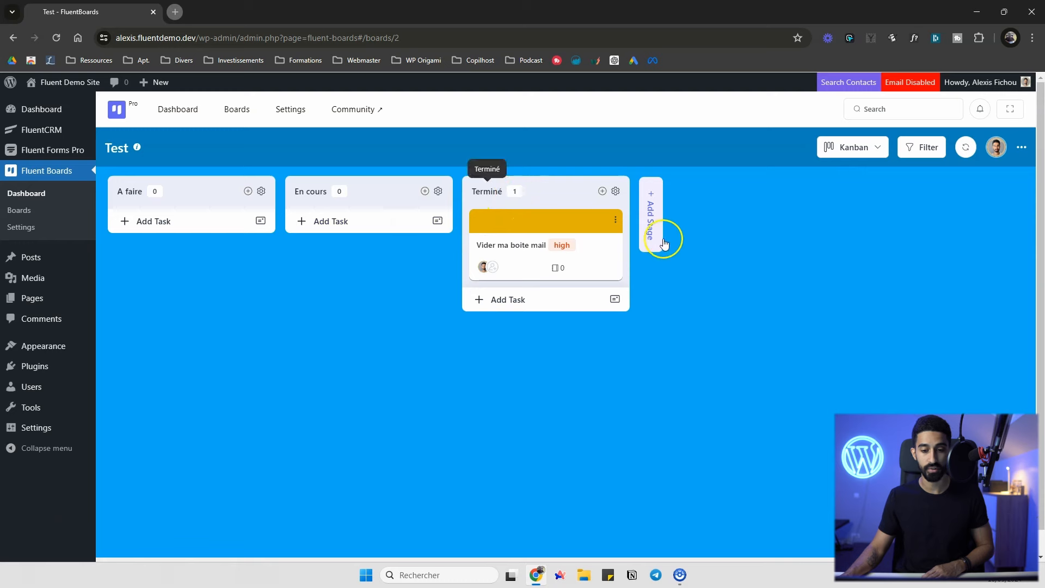
View the Test board as a List and return it to the Kanban view.
{"action": "left_click", "coordinate": [853, 147]}
{"action": "left_click", "coordinate": [856, 175]}
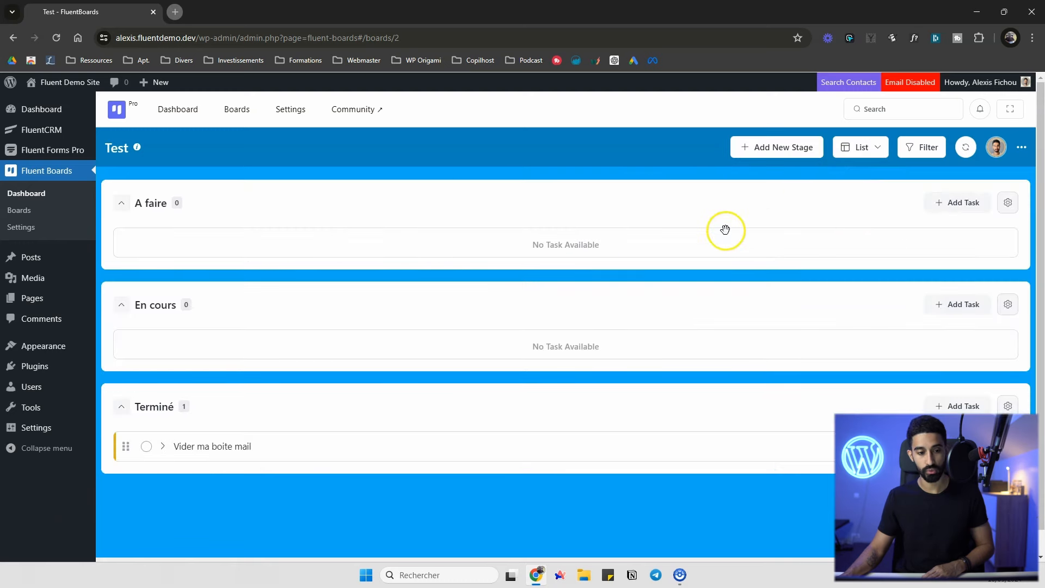
{"action": "left_click", "coordinate": [814, 148]}
{"action": "left_click", "coordinate": [869, 147]}
{"action": "left_click", "coordinate": [847, 175]}
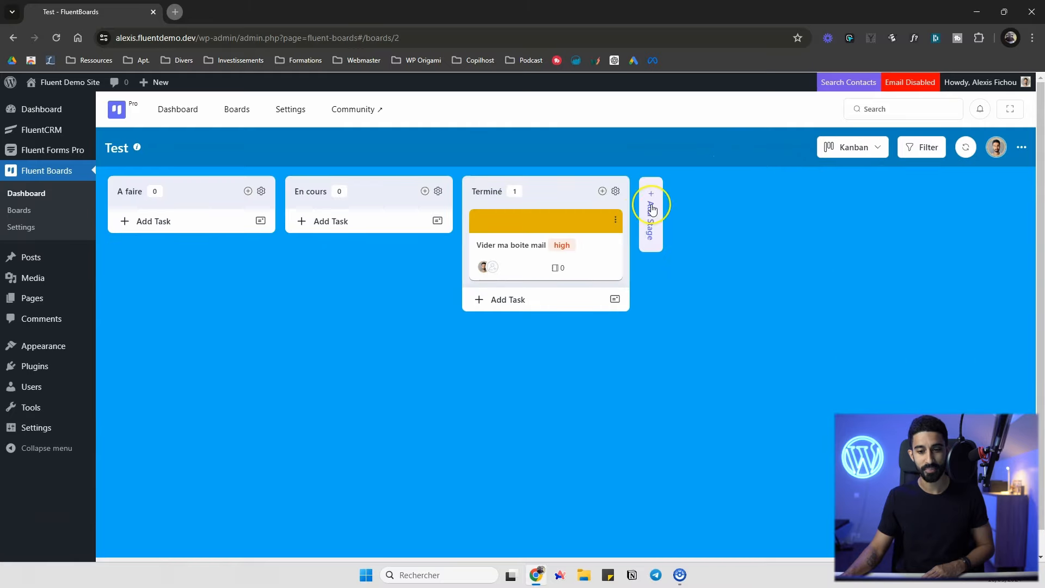
Examine the board's filters for assignee, stage, due date and priority, and refresh the board.
{"action": "left_click", "coordinate": [921, 147]}
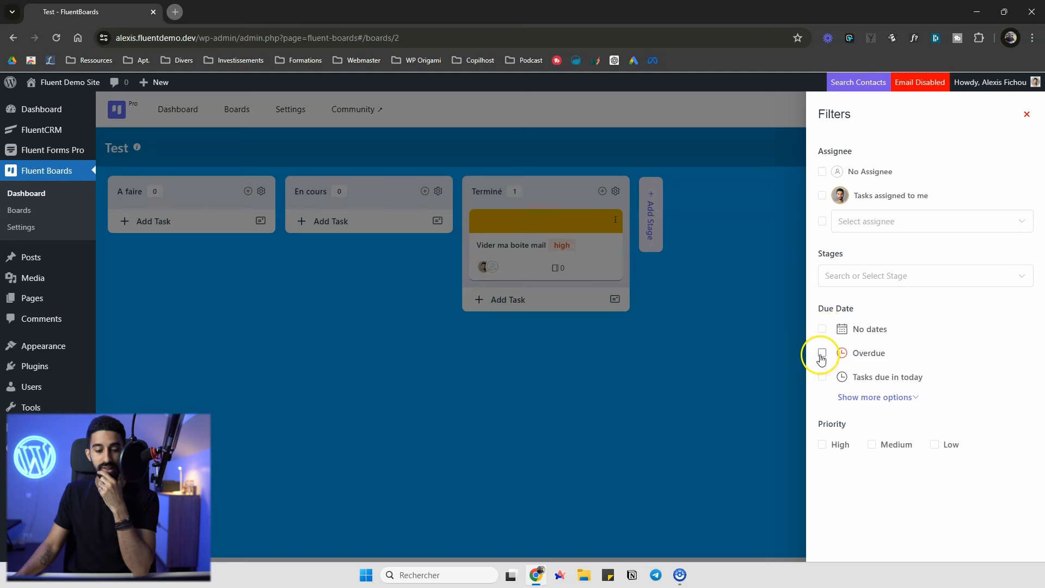
{"action": "left_click", "coordinate": [1026, 115]}
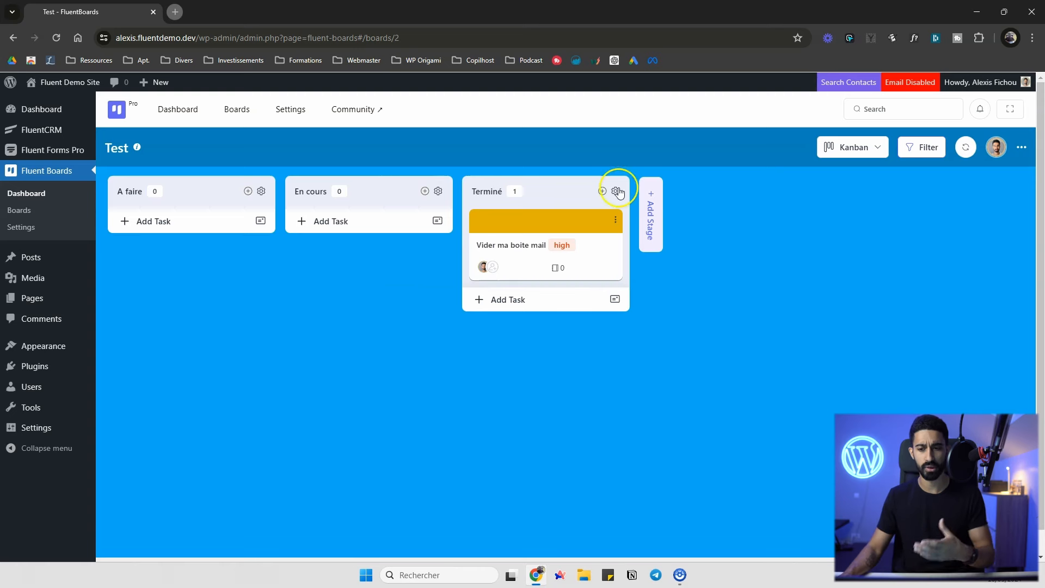
{"action": "left_click", "coordinate": [967, 148]}
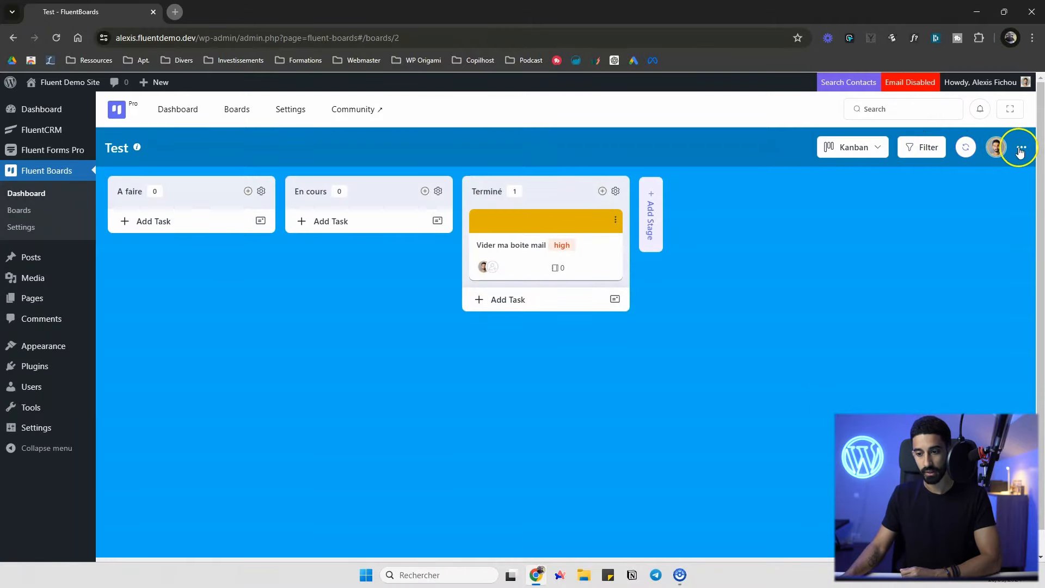
Change the board's background, trying the turquoise-to-blue gradient and settling on solid light grey.
{"action": "left_click", "coordinate": [1022, 147]}
{"action": "left_click", "coordinate": [883, 199]}
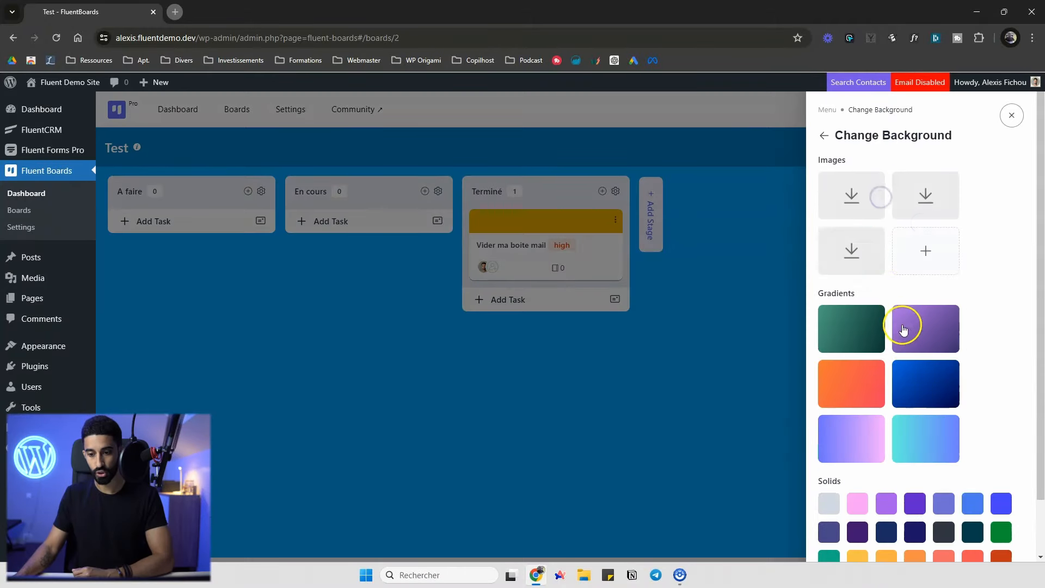
{"action": "scroll", "coordinate": [911, 383], "scroll_direction": "down", "scroll_amount": 2}
{"action": "left_click", "coordinate": [913, 380]}
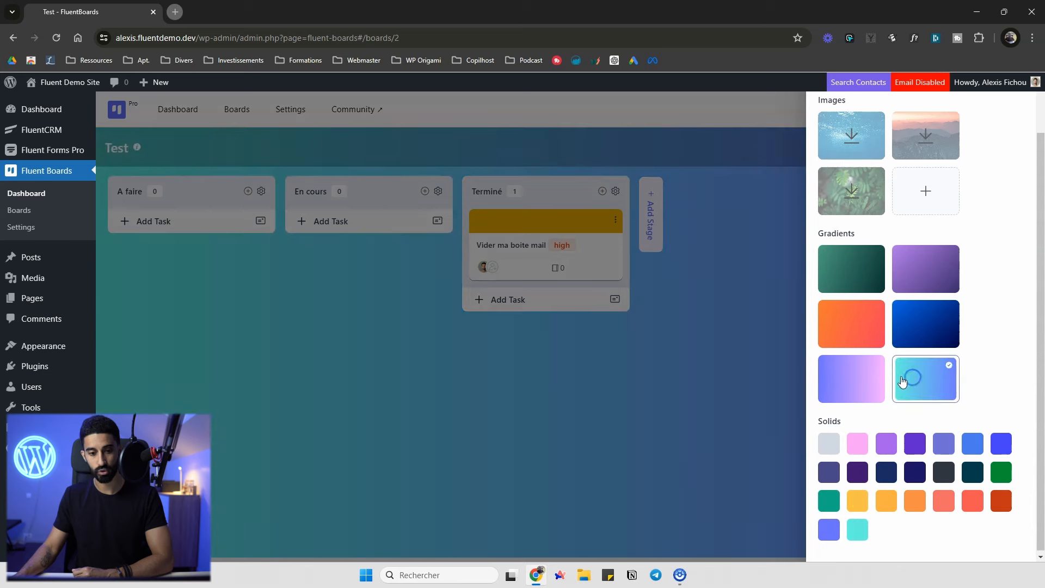
{"action": "scroll", "coordinate": [916, 221], "scroll_direction": "up", "scroll_amount": 2}
{"action": "scroll", "coordinate": [916, 221], "scroll_direction": "down", "scroll_amount": 2}
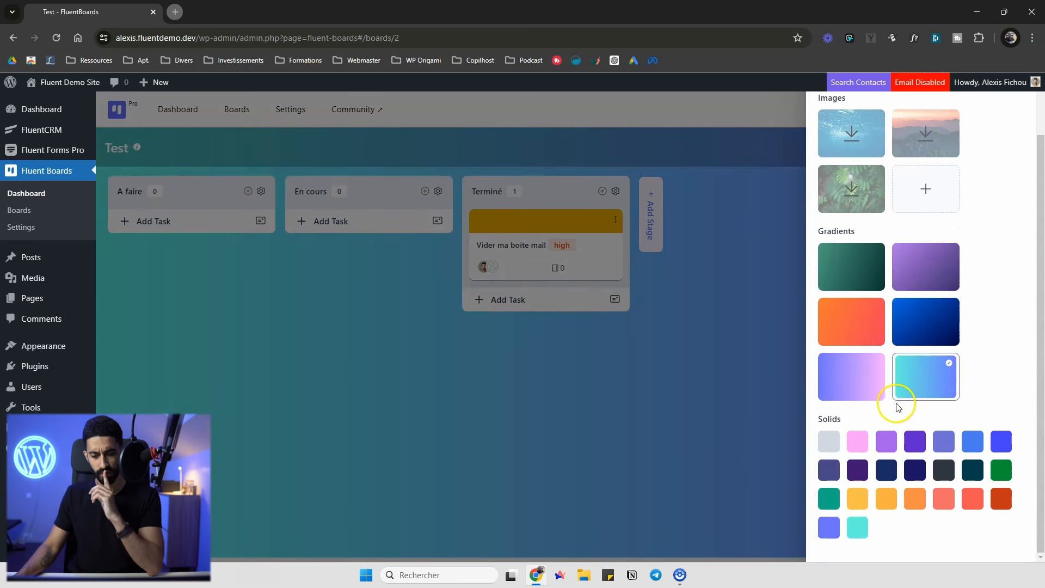
{"action": "left_click", "coordinate": [830, 441]}
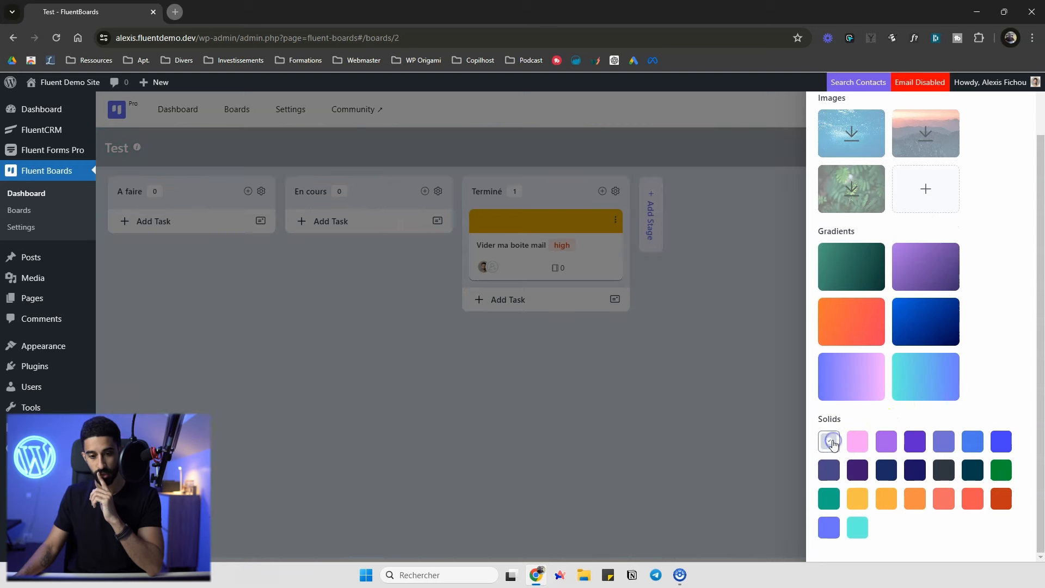
{"action": "scroll", "coordinate": [912, 159], "scroll_direction": "up", "scroll_amount": 3}
{"action": "left_click", "coordinate": [1012, 118]}
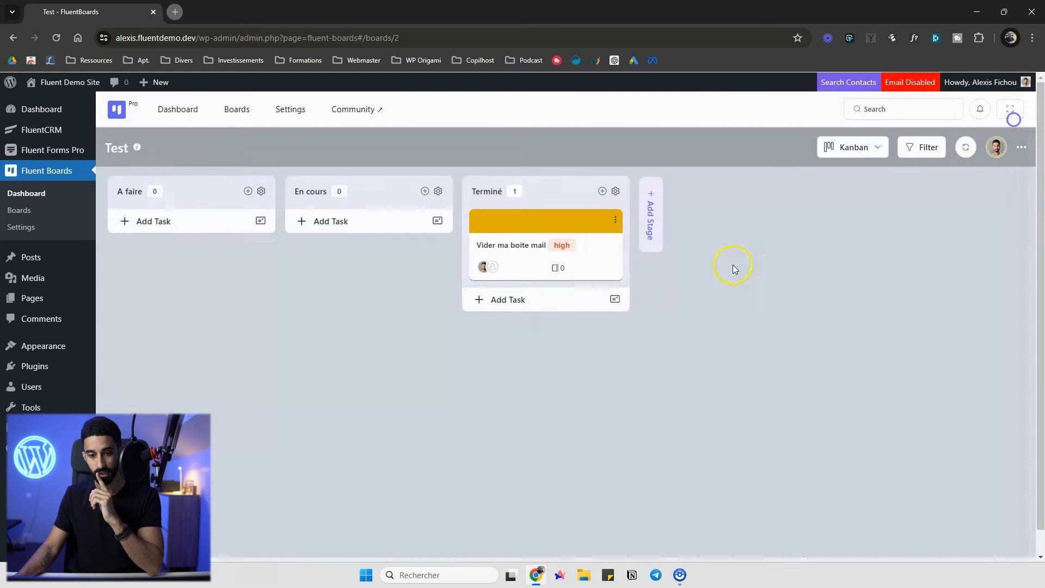
Set the Test board's background to the turquoise-to-blue gradient and close the board menu.
{"action": "left_click", "coordinate": [1013, 145]}
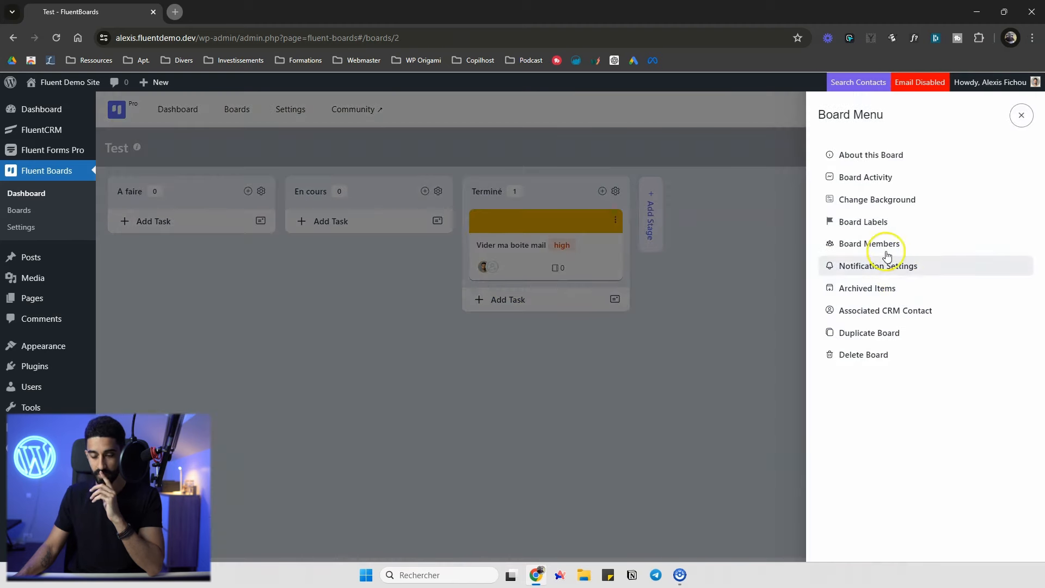
{"action": "left_click", "coordinate": [871, 200]}
{"action": "left_click", "coordinate": [928, 440]}
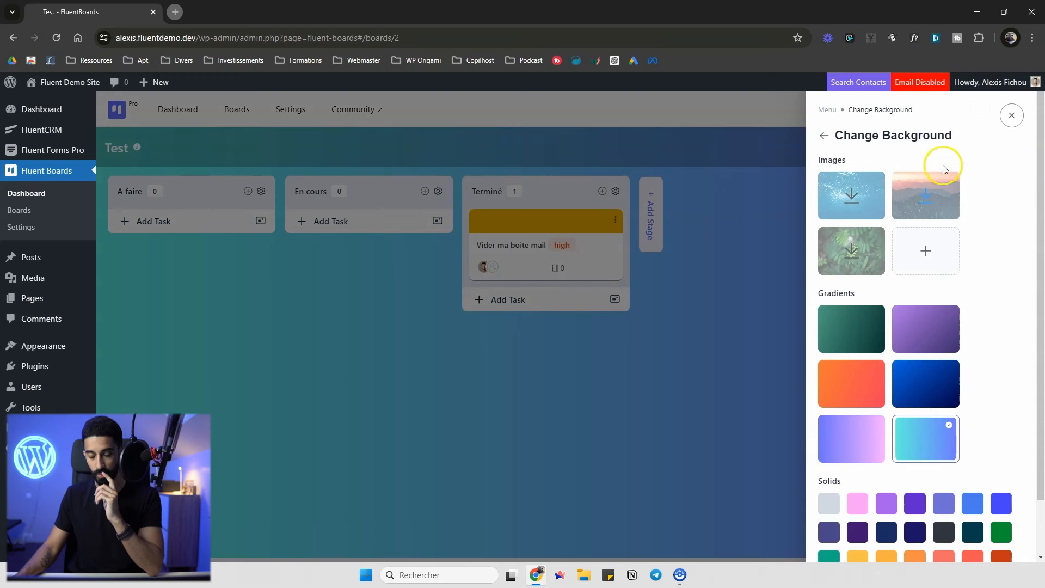
{"action": "left_click", "coordinate": [824, 135]}
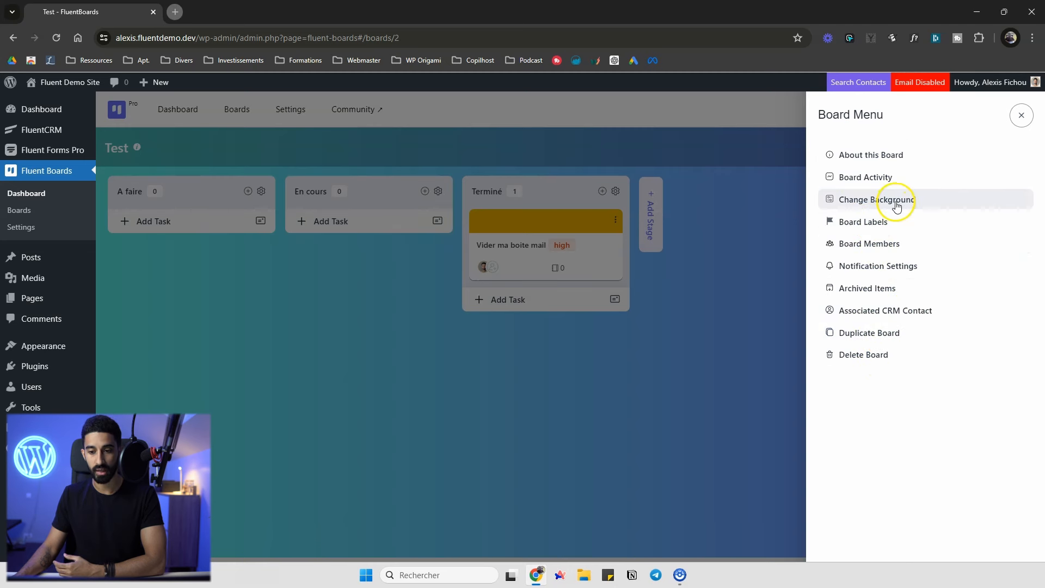
{"action": "left_click", "coordinate": [1020, 115]}
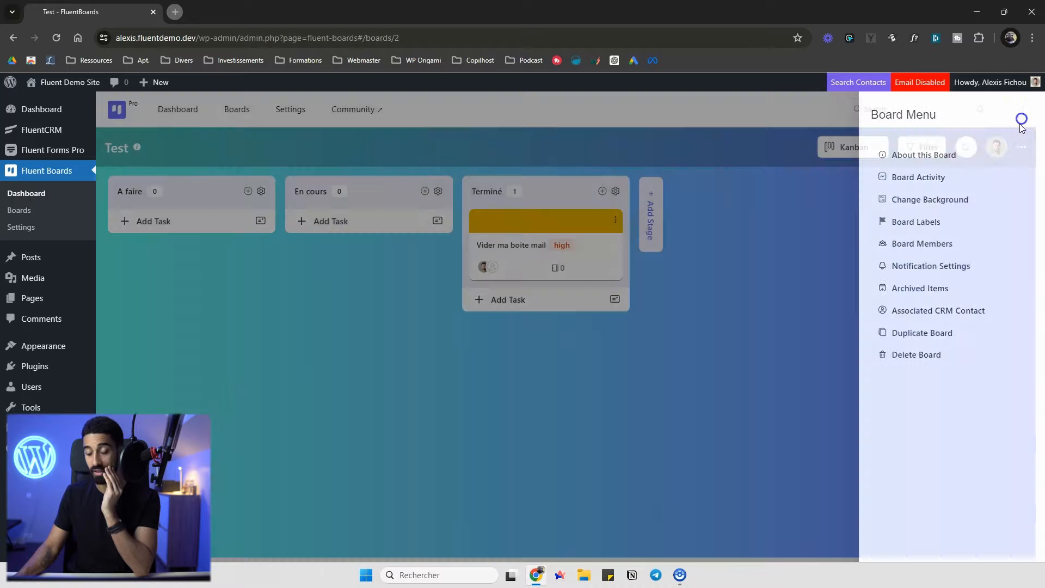
Switch the board to full-screen display and back, twice.
{"action": "left_click", "coordinate": [1009, 108]}
{"action": "left_click", "coordinate": [1010, 94]}
{"action": "left_click", "coordinate": [1006, 109]}
{"action": "left_click", "coordinate": [1010, 93]}
Open Quick Search, examine its board scope options, and close it without searching.
{"action": "left_click", "coordinate": [852, 119]}
{"action": "left_click", "coordinate": [708, 202]}
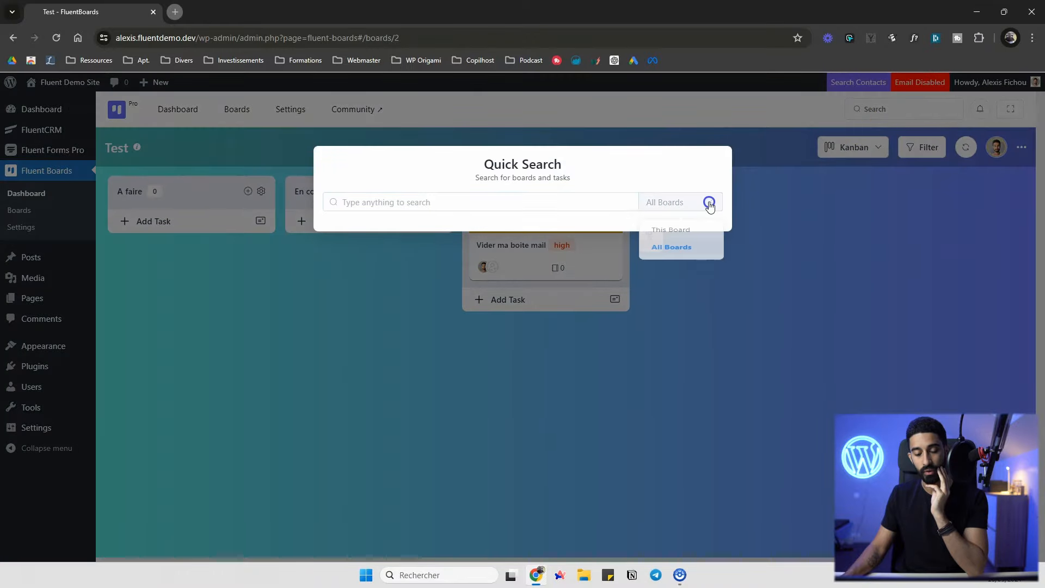
{"action": "left_click", "coordinate": [806, 217]}
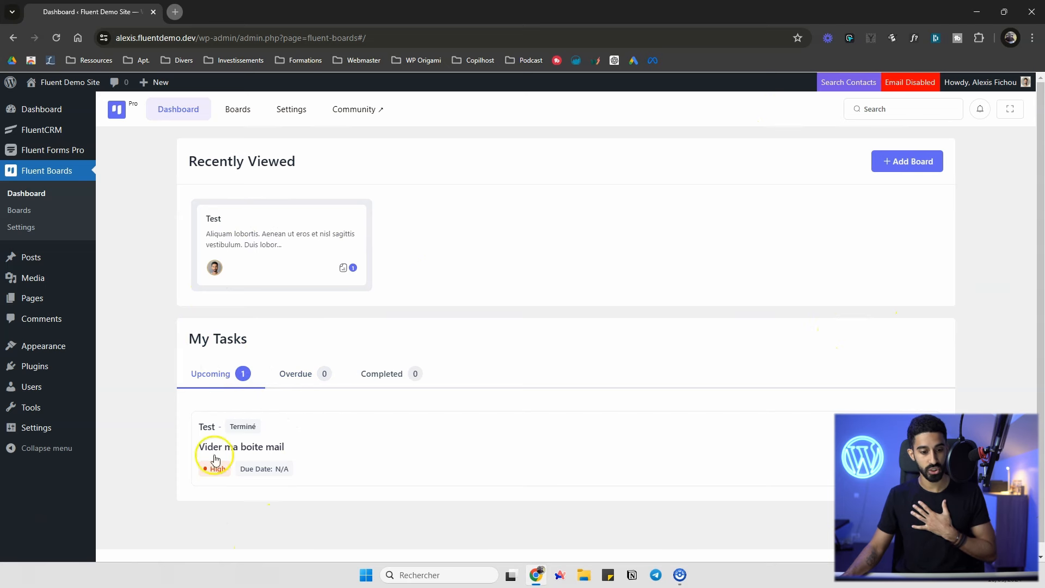
View the Overdue, Completed and Upcoming lists under My Tasks on the dashboard, and open the Boards overview.
{"action": "left_click", "coordinate": [296, 372]}
{"action": "left_click", "coordinate": [372, 372]}
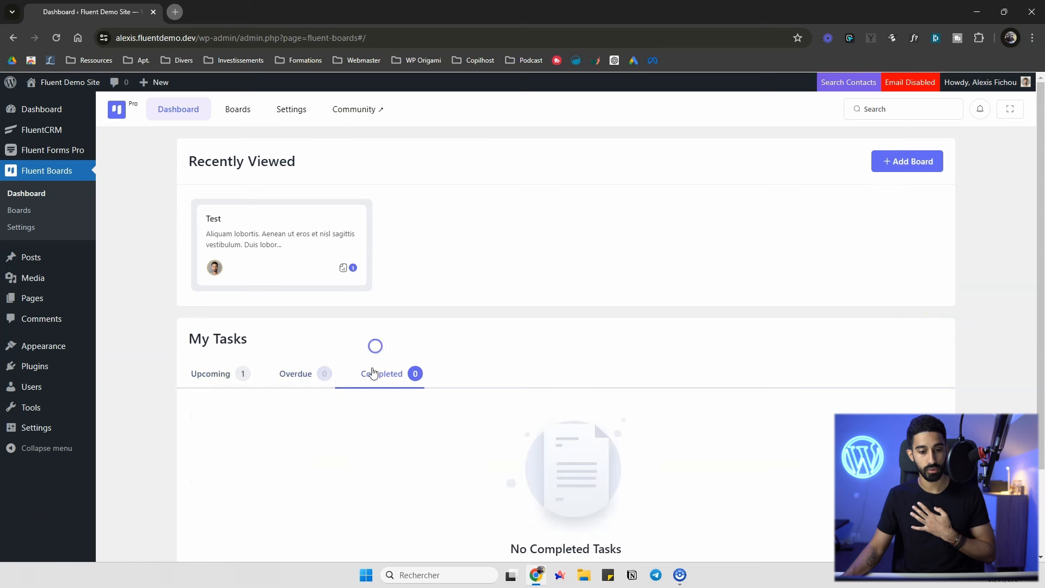
{"action": "left_click", "coordinate": [209, 373]}
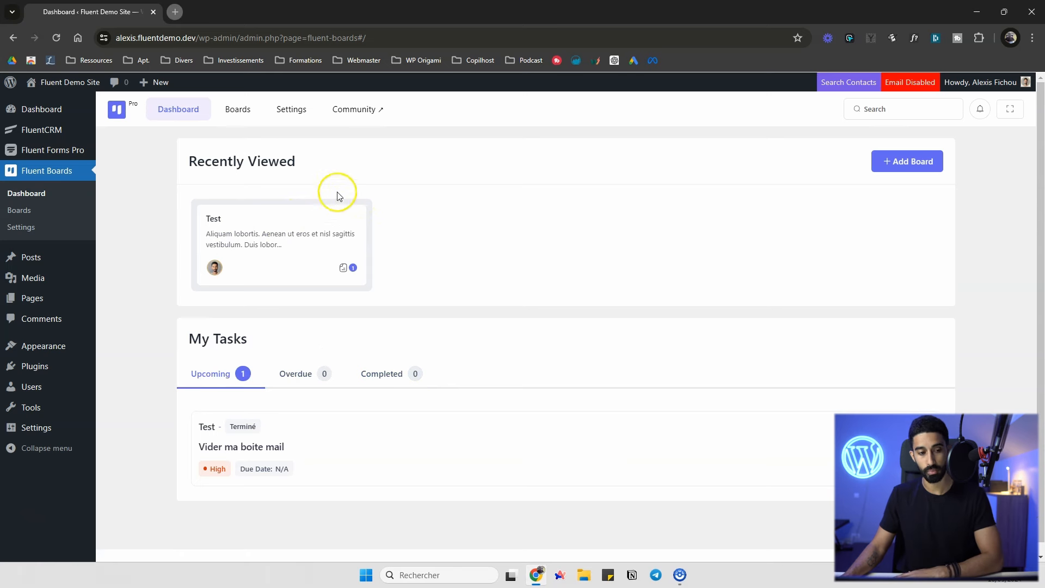
{"action": "left_click", "coordinate": [231, 109]}
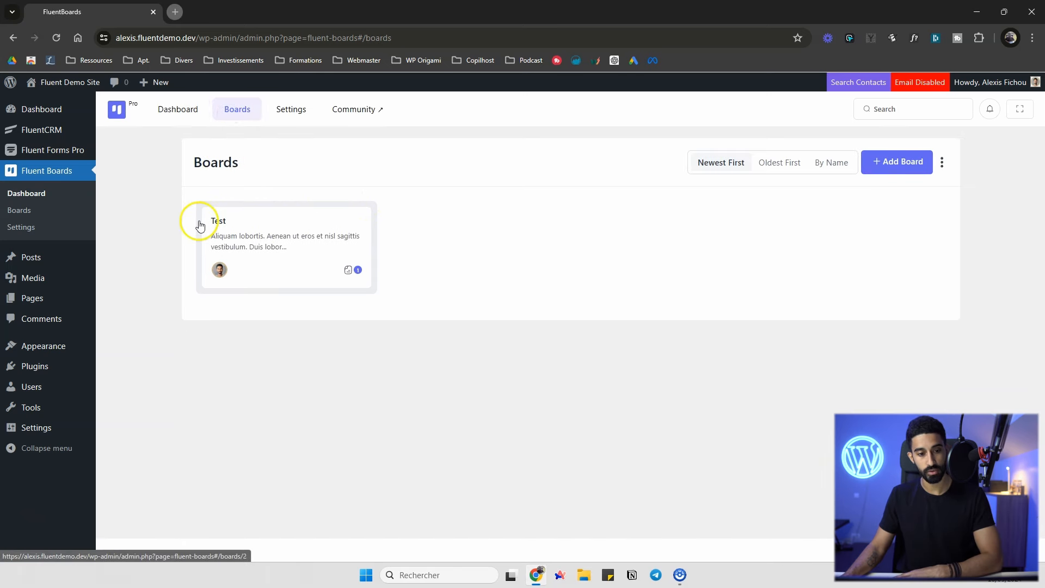
Review the FluentBoards settings for member roles, email notifications and cards view preference.
{"action": "left_click", "coordinate": [21, 228]}
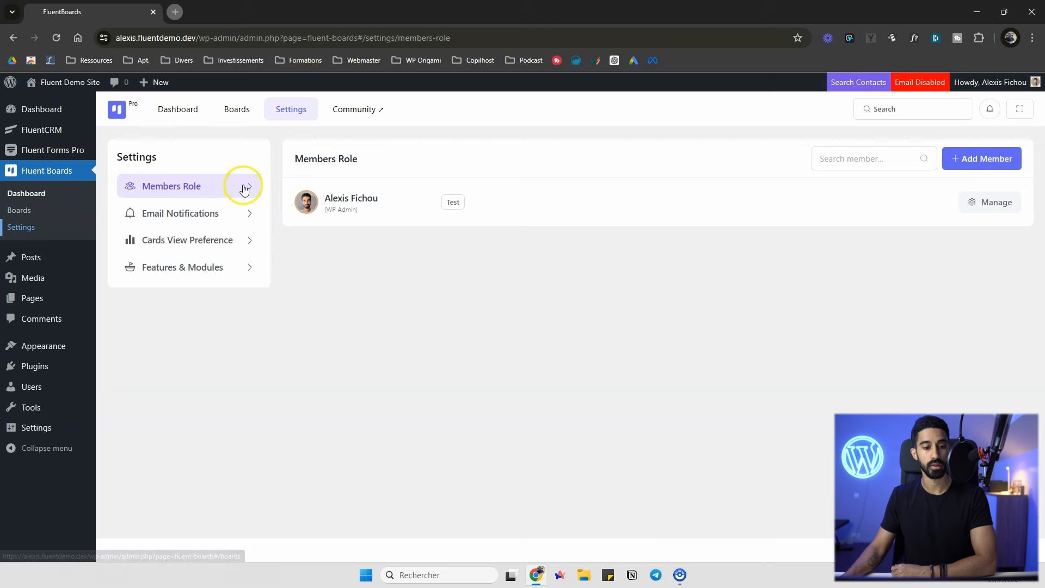
{"action": "left_click", "coordinate": [211, 219]}
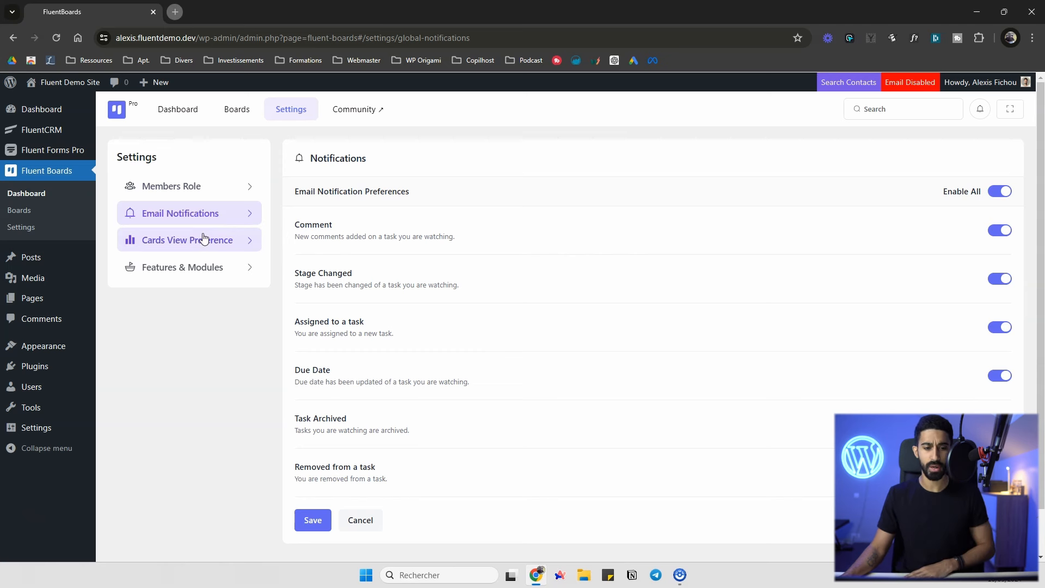
{"action": "left_click", "coordinate": [224, 216]}
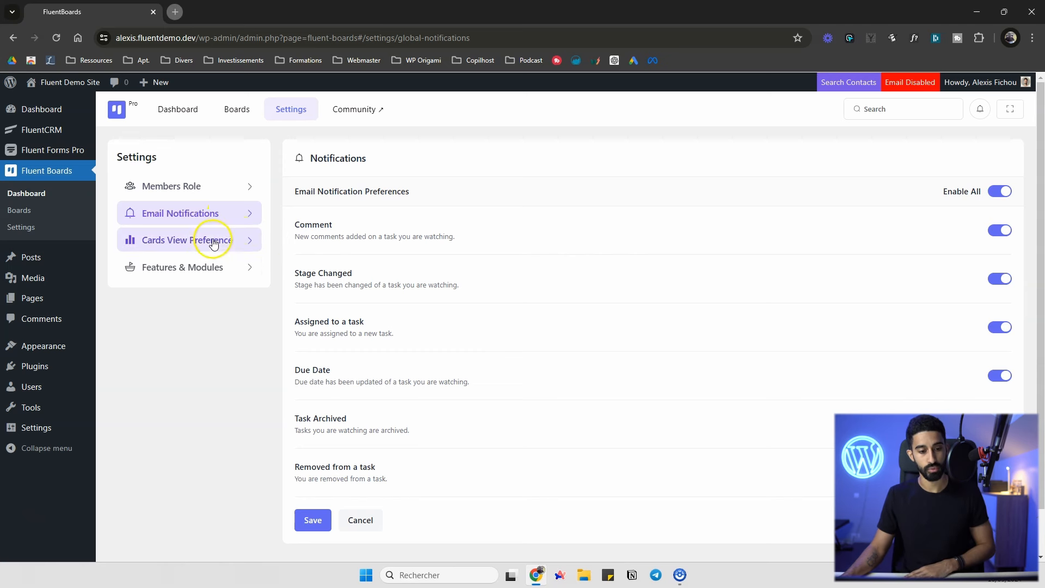
{"action": "left_click", "coordinate": [216, 245]}
{"action": "left_click", "coordinate": [298, 244]}
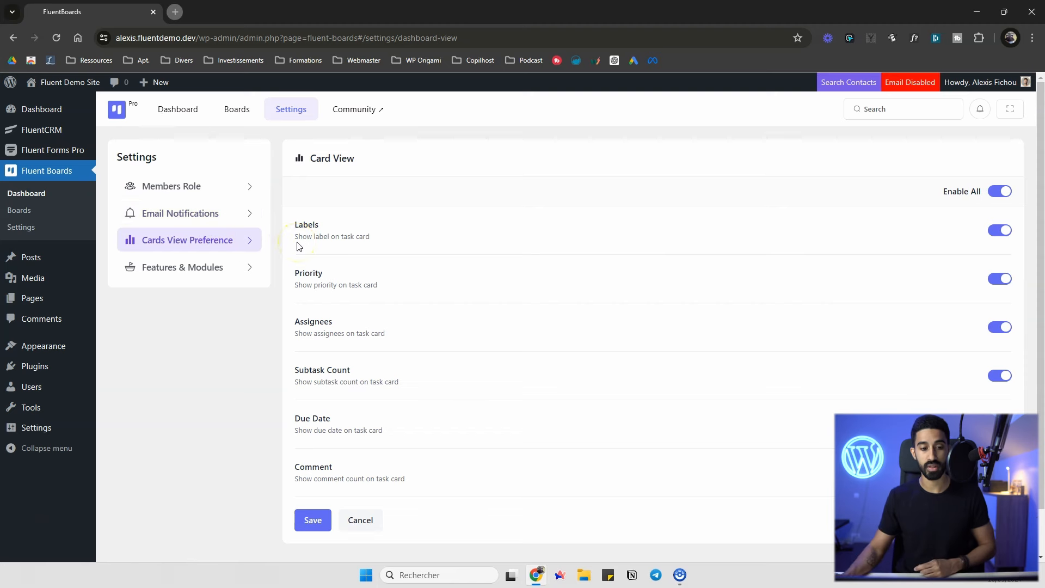
Enable and save the Frontend Portal module with the URL slug "projects", and check the portal's address in a private window.
{"action": "left_click", "coordinate": [223, 267]}
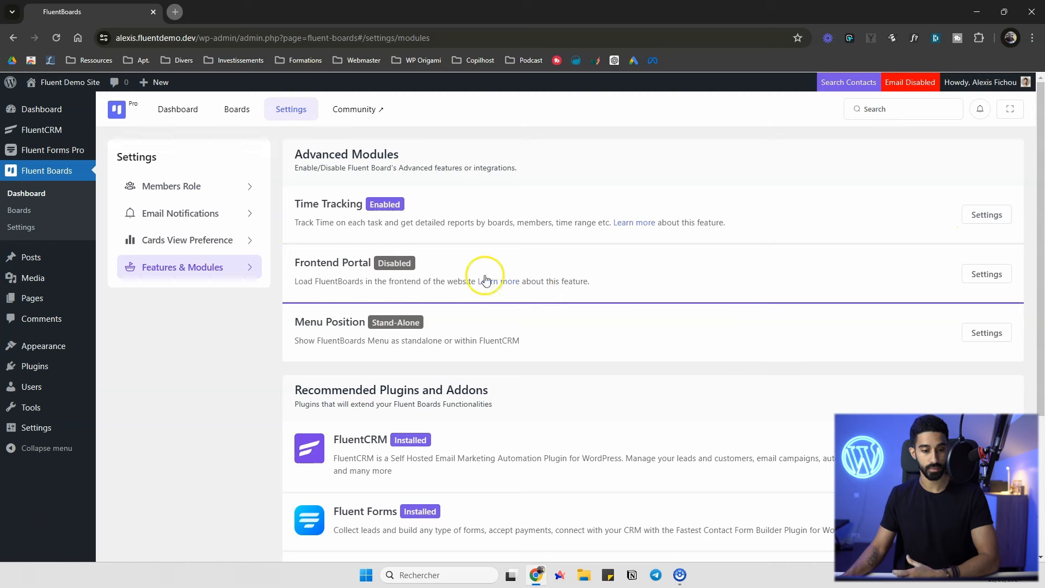
{"action": "left_click_drag", "start_coordinate": [316, 263], "coordinate": [347, 257]}
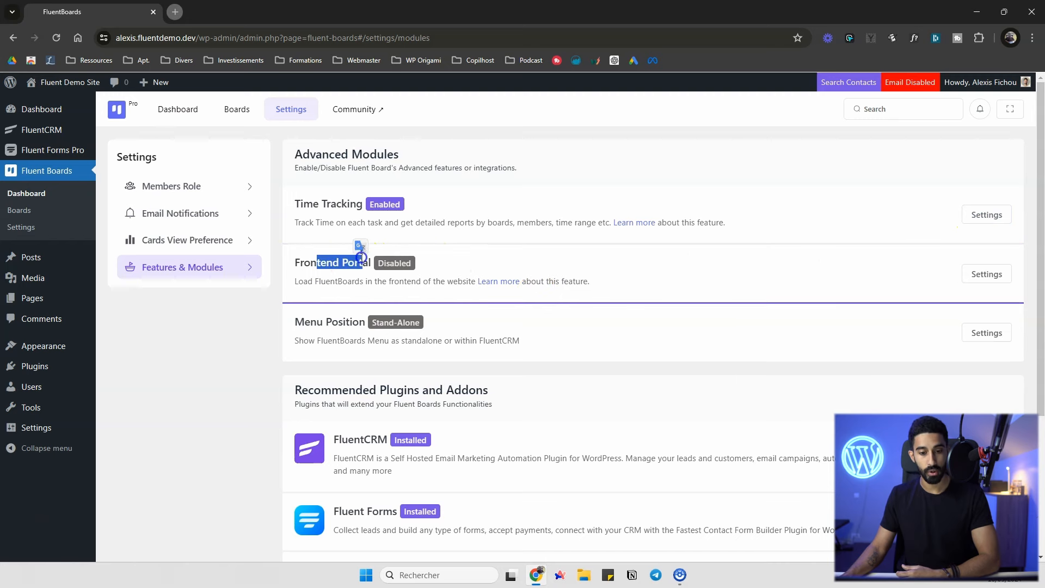
{"action": "left_click", "coordinate": [342, 264]}
{"action": "left_click", "coordinate": [974, 273]}
{"action": "left_click", "coordinate": [748, 253]}
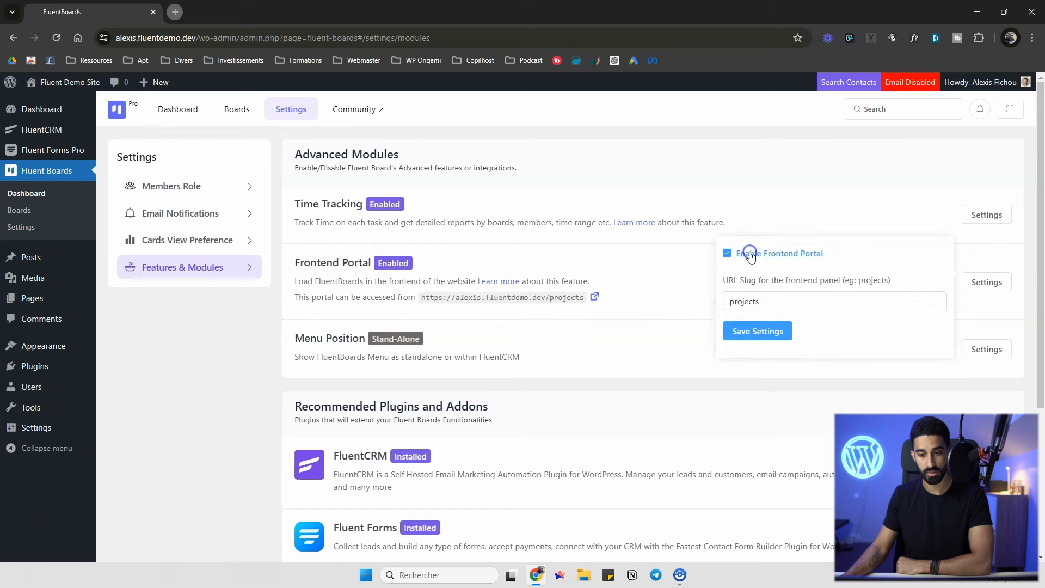
{"action": "left_click", "coordinate": [757, 328]}
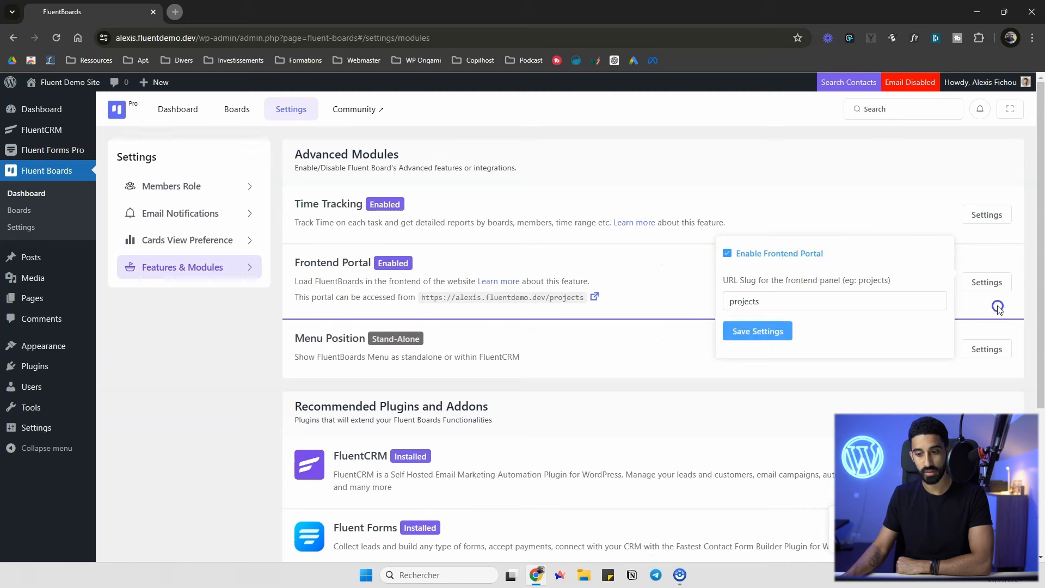
{"action": "left_click", "coordinate": [982, 283]}
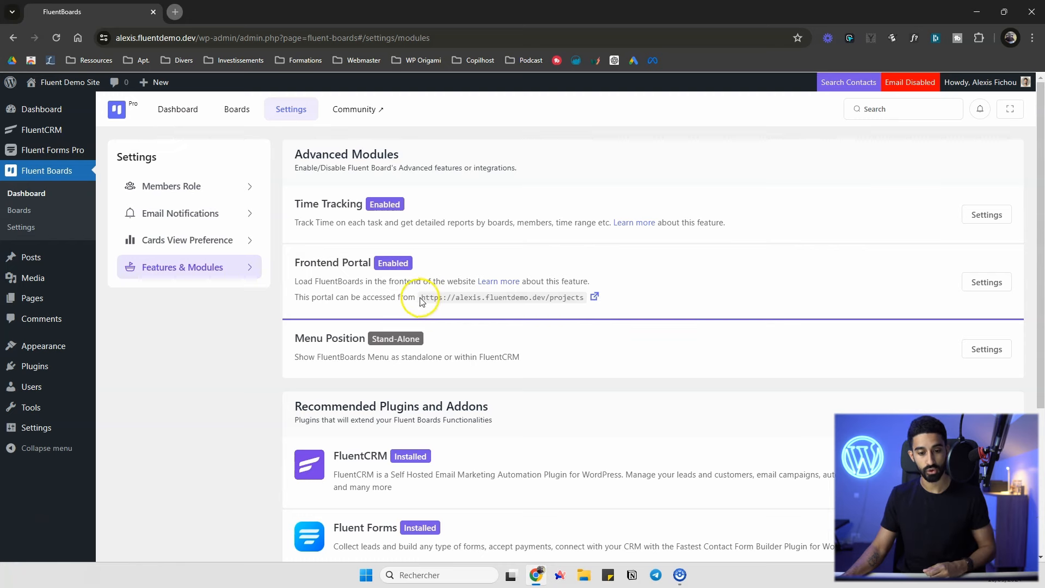
{"action": "left_click_drag", "start_coordinate": [448, 297], "coordinate": [576, 297]}
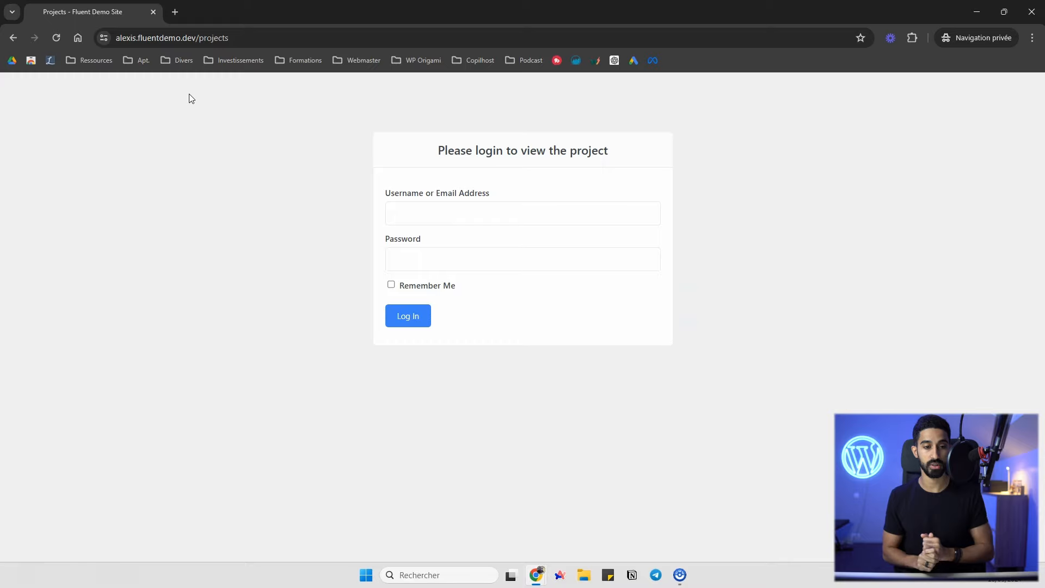
{"action": "left_click", "coordinate": [152, 12]}
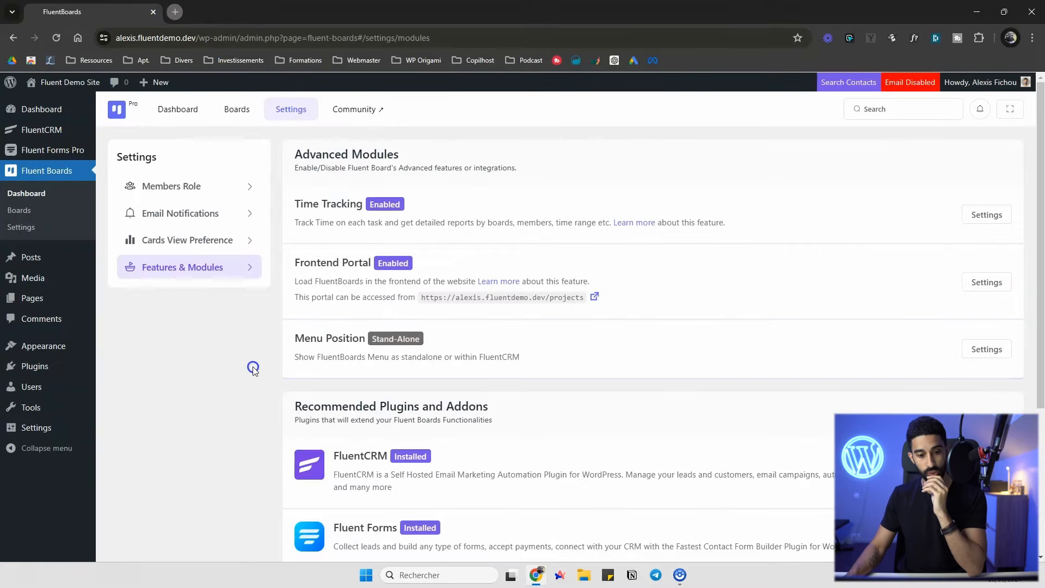
Look through the Features & Modules settings, from the advanced modules and menu position down to the recommended plugins.
{"action": "scroll", "coordinate": [305, 321], "scroll_direction": "down", "scroll_amount": 1}
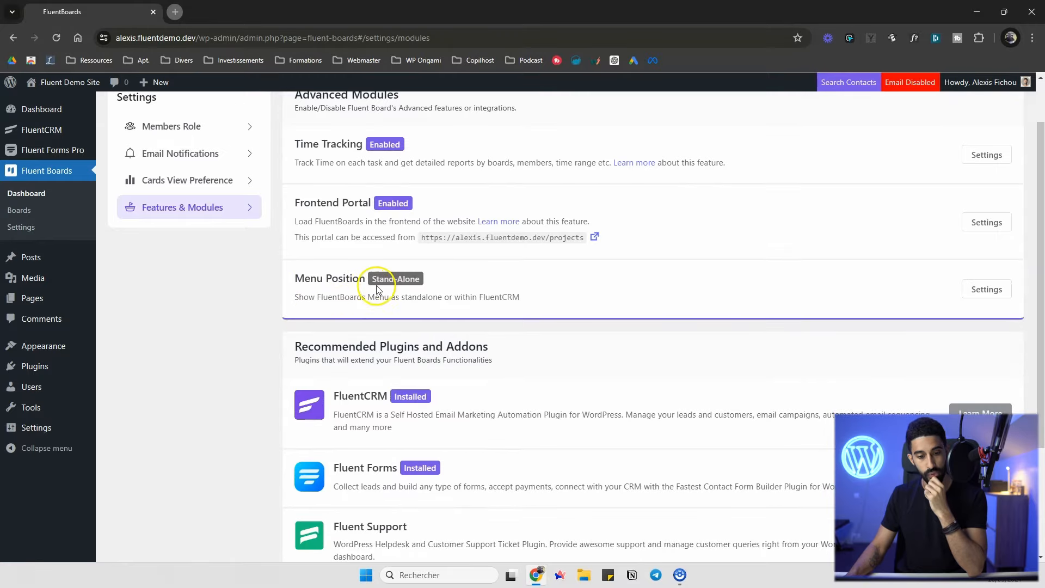
{"action": "scroll", "coordinate": [363, 299], "scroll_direction": "down", "scroll_amount": 3}
{"action": "scroll", "coordinate": [354, 348], "scroll_direction": "up", "scroll_amount": 1}
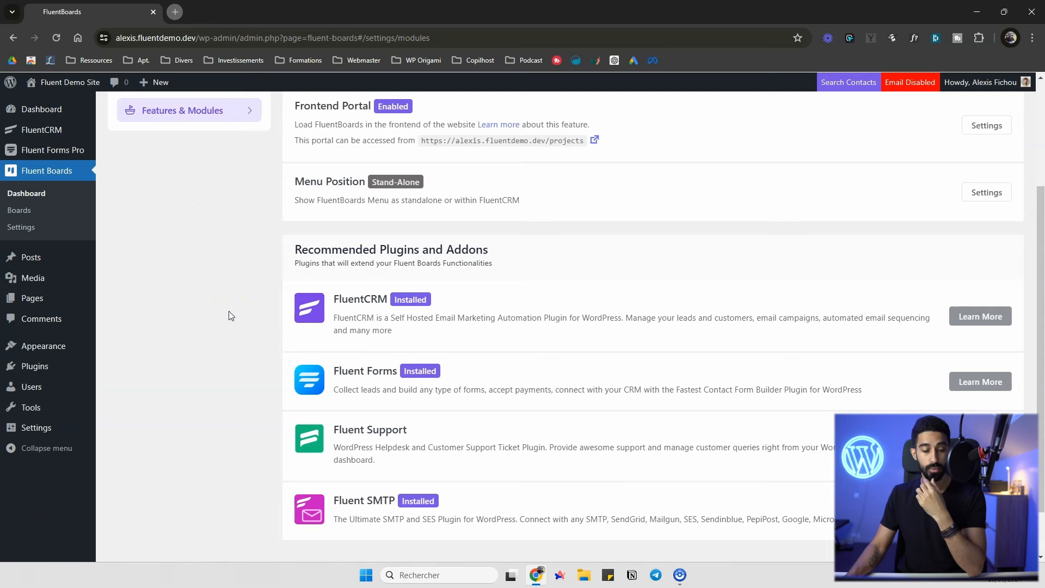
{"action": "scroll", "coordinate": [231, 313], "scroll_direction": "up", "scroll_amount": 4}
{"action": "scroll", "coordinate": [231, 299], "scroll_direction": "down", "scroll_amount": 3}
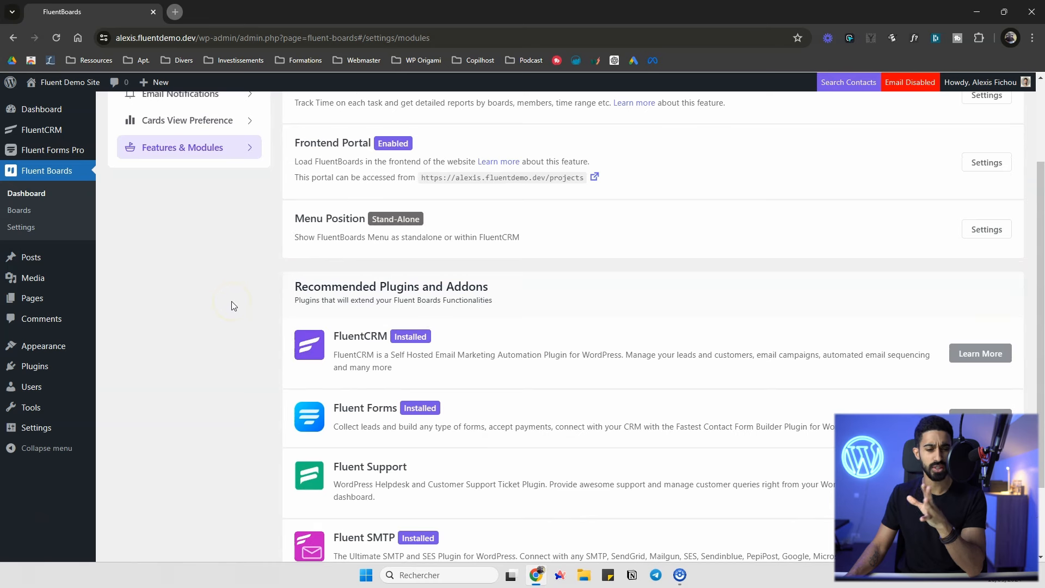
{"action": "scroll", "coordinate": [232, 300], "scroll_direction": "down", "scroll_amount": 1}
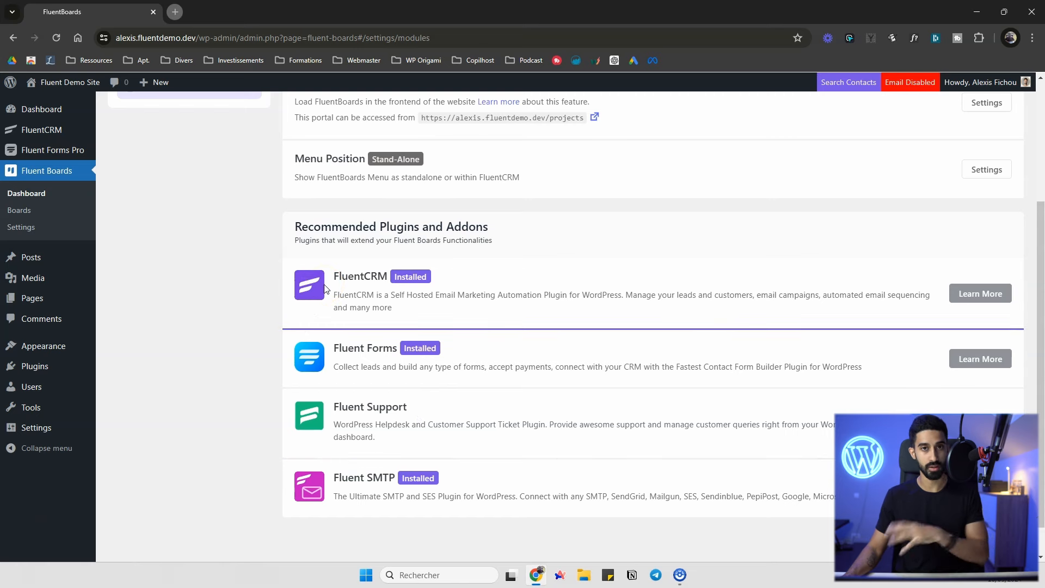
{"action": "left_click", "coordinate": [255, 255]}
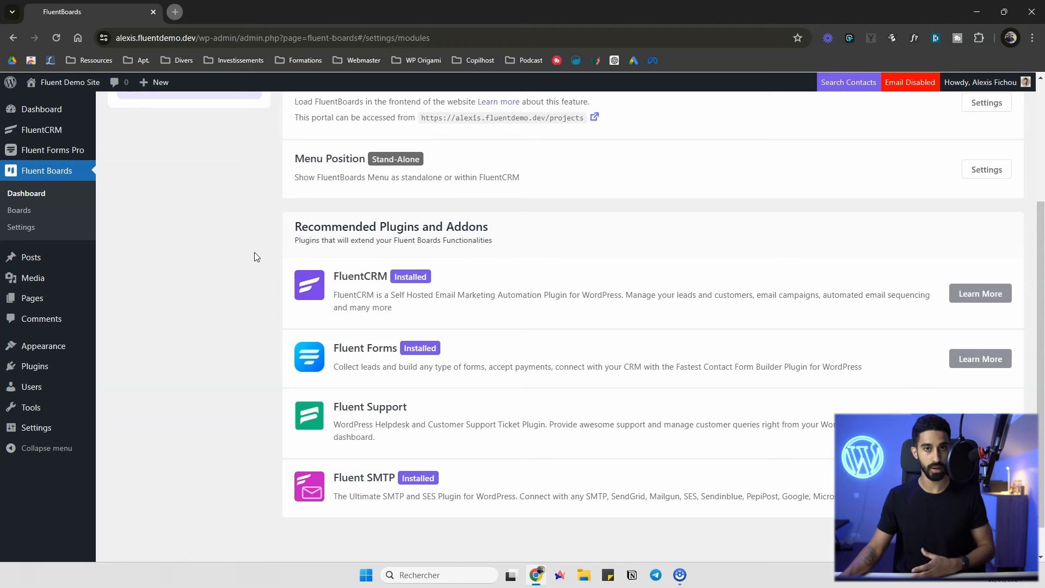
Examine the recommended FluentCRM, Fluent Forms, Fluent Support and Fluent SMTP add-ons and their descriptions.
{"action": "scroll", "coordinate": [245, 250], "scroll_direction": "up", "scroll_amount": 4}
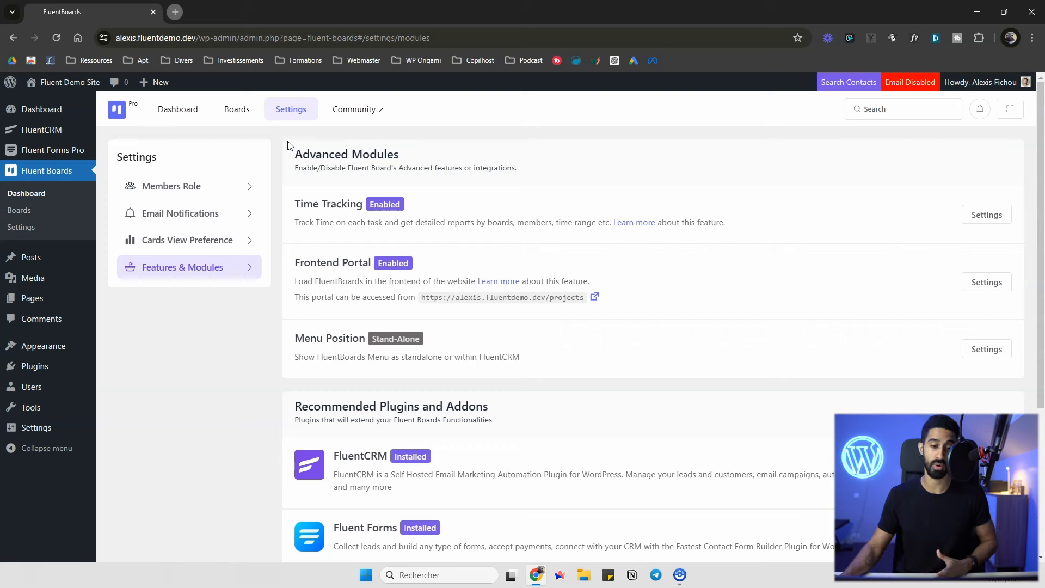
{"action": "scroll", "coordinate": [320, 235], "scroll_direction": "down", "scroll_amount": 1}
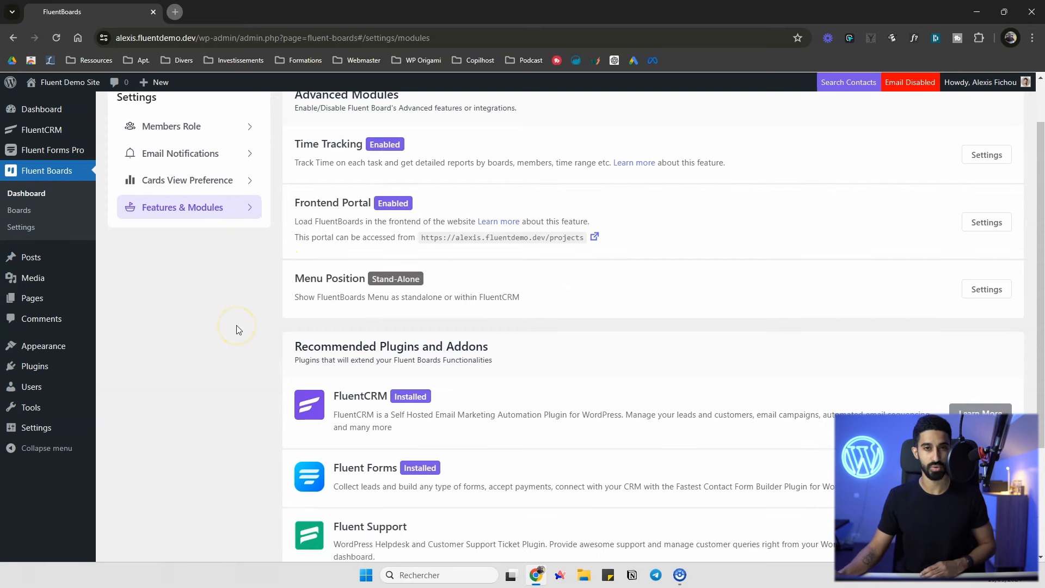
{"action": "scroll", "coordinate": [237, 325], "scroll_direction": "down", "scroll_amount": 3}
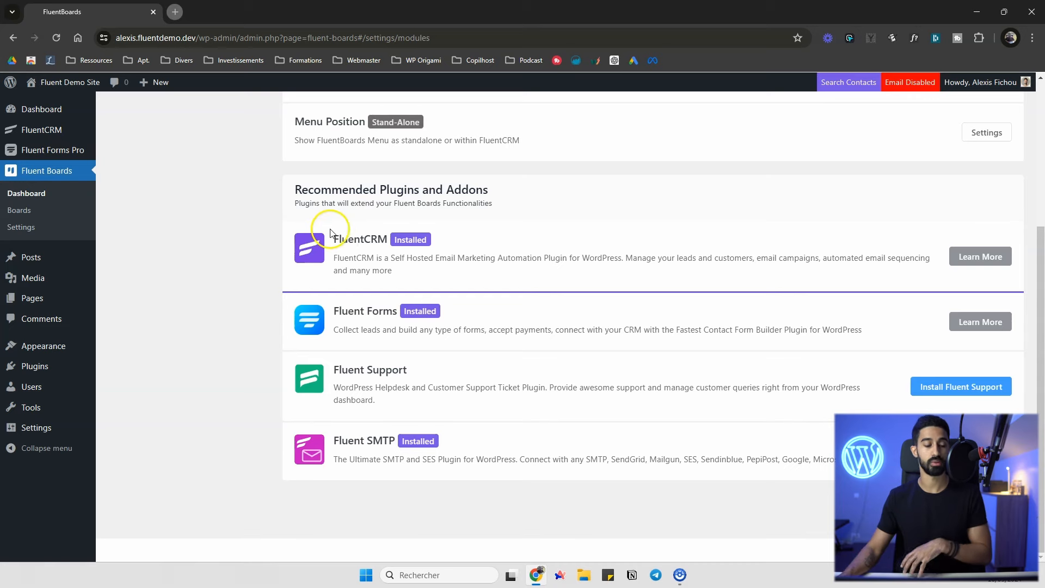
{"action": "scroll", "coordinate": [325, 233], "scroll_direction": "up", "scroll_amount": 1}
{"action": "scroll", "coordinate": [283, 247], "scroll_direction": "down", "scroll_amount": 1}
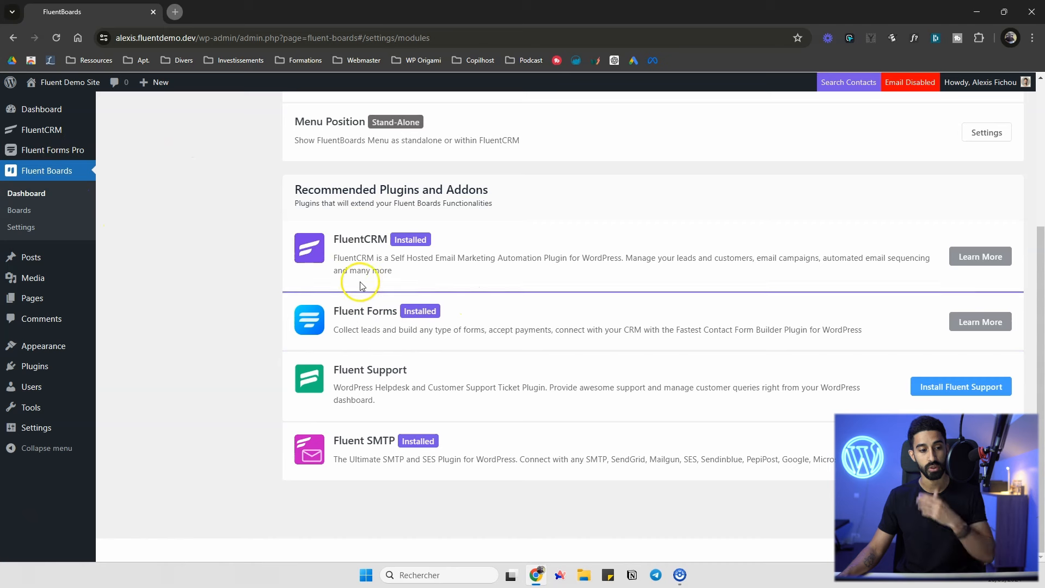
{"action": "left_click", "coordinate": [381, 325]}
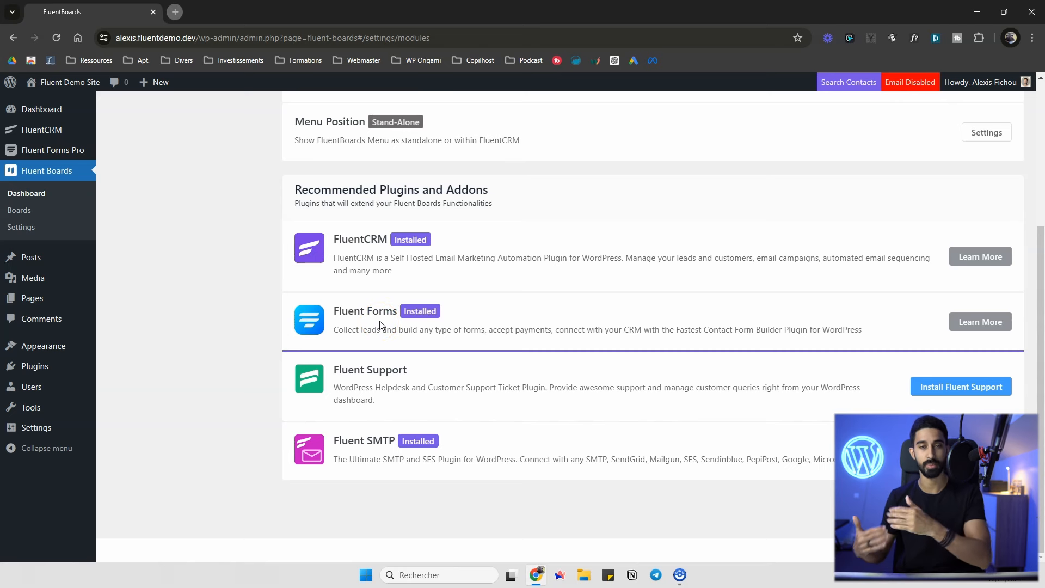
{"action": "left_click", "coordinate": [363, 374]}
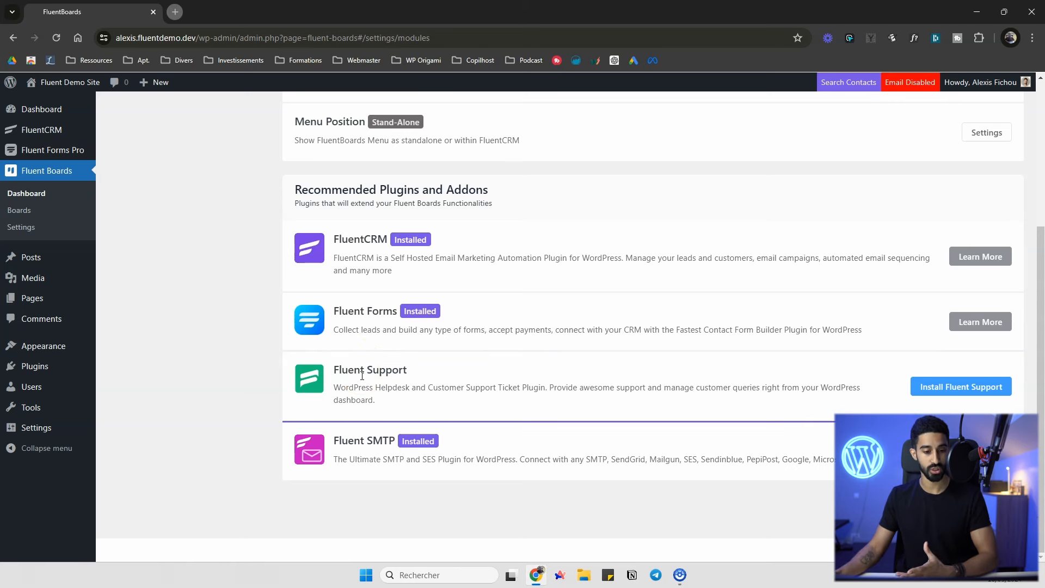
{"action": "left_click", "coordinate": [232, 318]}
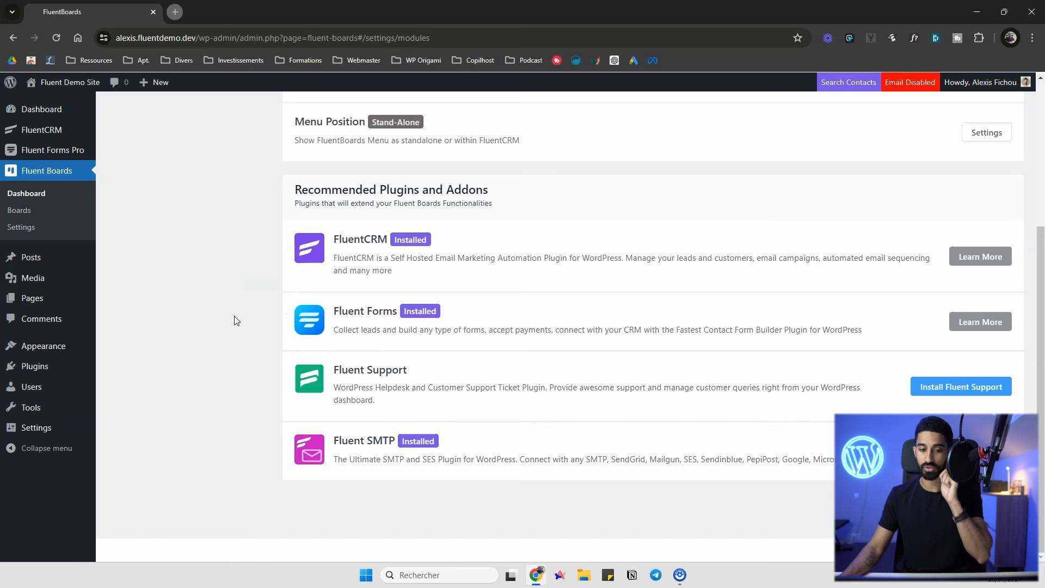
{"action": "left_click", "coordinate": [359, 385]}
{"action": "left_click", "coordinate": [443, 399]}
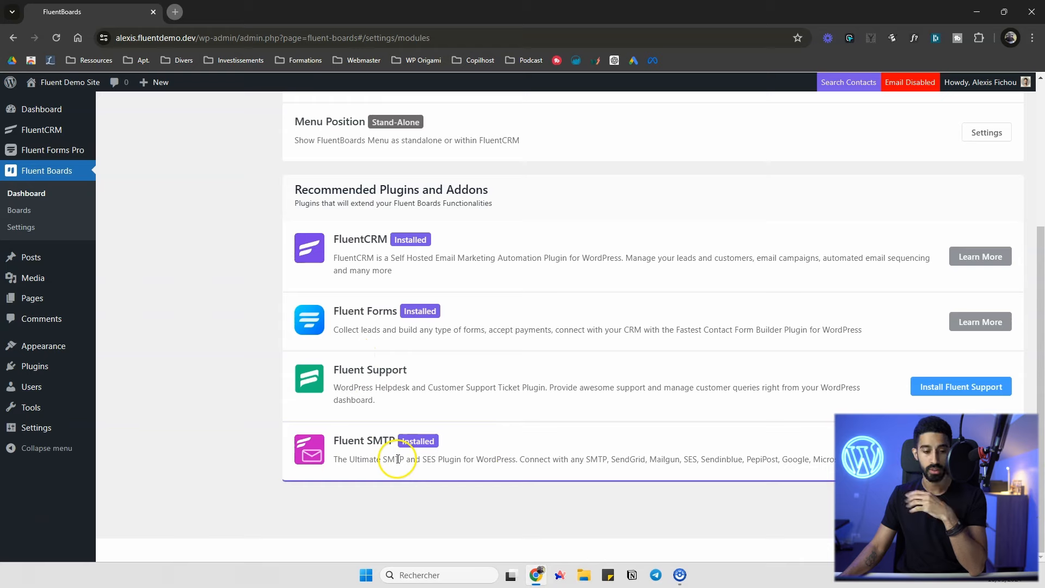
{"action": "scroll", "coordinate": [362, 417], "scroll_direction": "up", "scroll_amount": 4}
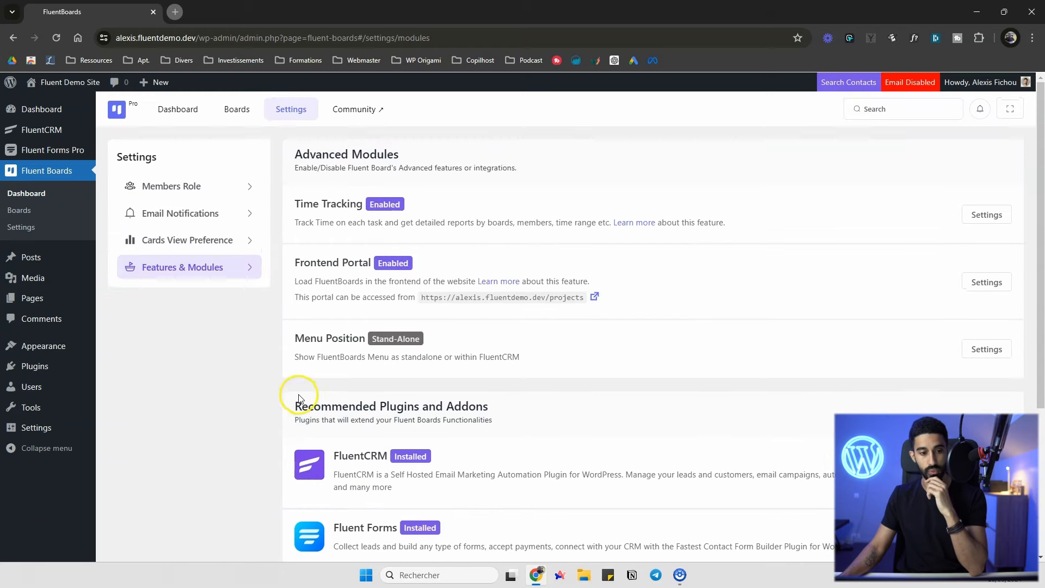